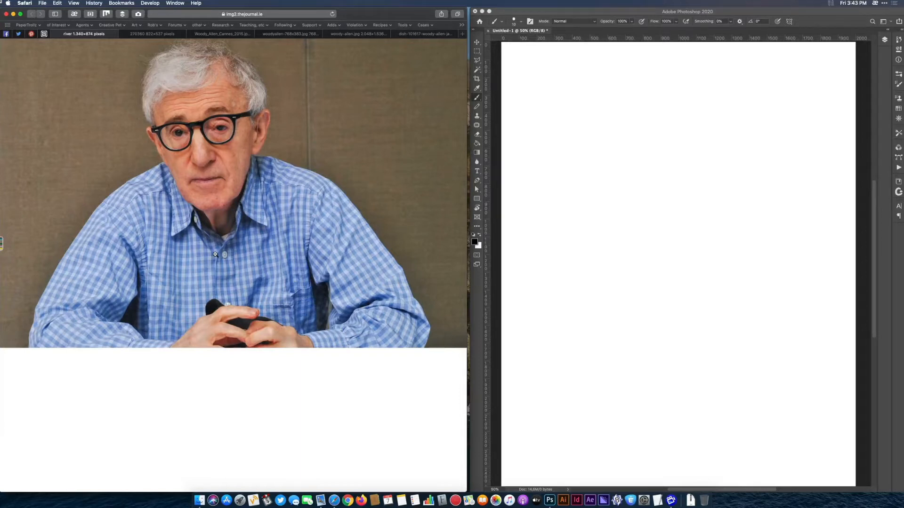
Sketch the head construction: a tilted cranium oval with a vertical centre line, a horizontal eye line and a tapering jaw.
click(659, 193)
mouse_move(678, 128)
mouse_down()
mouse_move(710, 248)
mouse_move(680, 261)
mouse_move(602, 169)
mouse_up()
drag(676, 121, 665, 256)
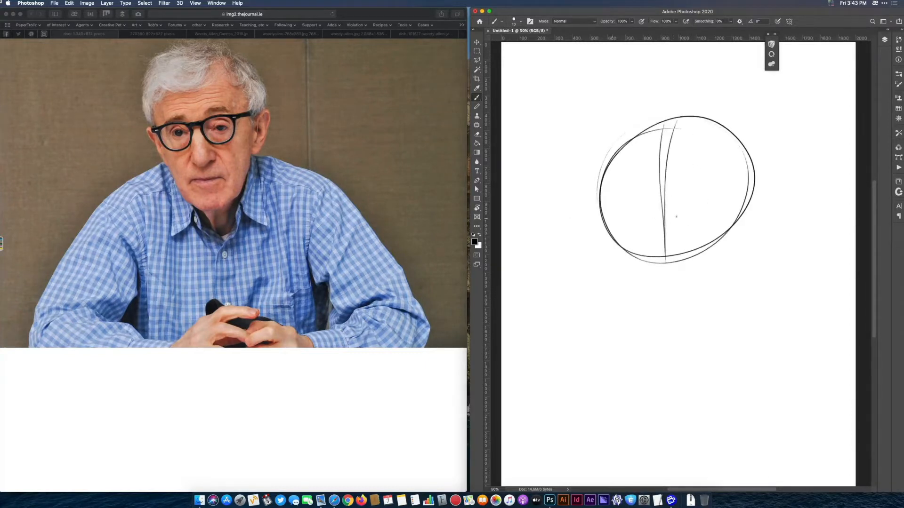
mouse_move(729, 220)
mouse_down()
mouse_move(596, 229)
mouse_move(632, 345)
mouse_up()
drag(744, 228, 737, 248)
mouse_move(751, 201)
mouse_down()
mouse_move(705, 347)
mouse_move(652, 359)
mouse_move(634, 346)
mouse_up()
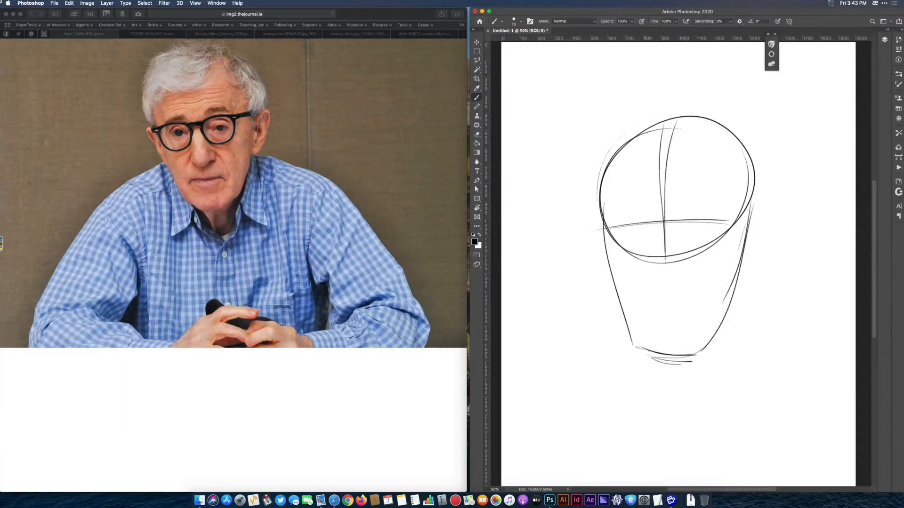
Rough in the mouth line, wedge-shaped nose, rounded eye sockets and curved hairline inside the construction head.
drag(648, 304, 700, 301)
drag(664, 227, 649, 280)
mouse_move(654, 235)
mouse_down()
mouse_move(650, 262)
mouse_move(682, 275)
mouse_move(689, 263)
mouse_up()
drag(665, 221, 690, 271)
drag(672, 224, 681, 261)
mouse_move(720, 195)
mouse_down()
mouse_move(698, 238)
mouse_move(706, 241)
mouse_up()
mouse_move(603, 216)
mouse_down()
mouse_move(592, 225)
mouse_move(658, 211)
mouse_up()
drag(627, 155, 704, 126)
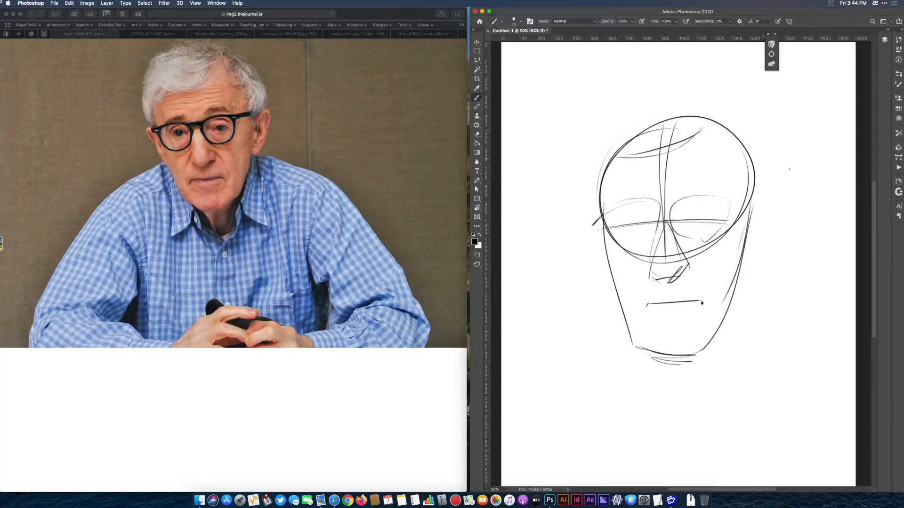
mouse_move(597, 217)
mouse_down()
mouse_move(636, 245)
mouse_move(654, 238)
mouse_up()
Add a layer above the sketch, fill it with white and lower its opacity to 77%.
click(884, 39)
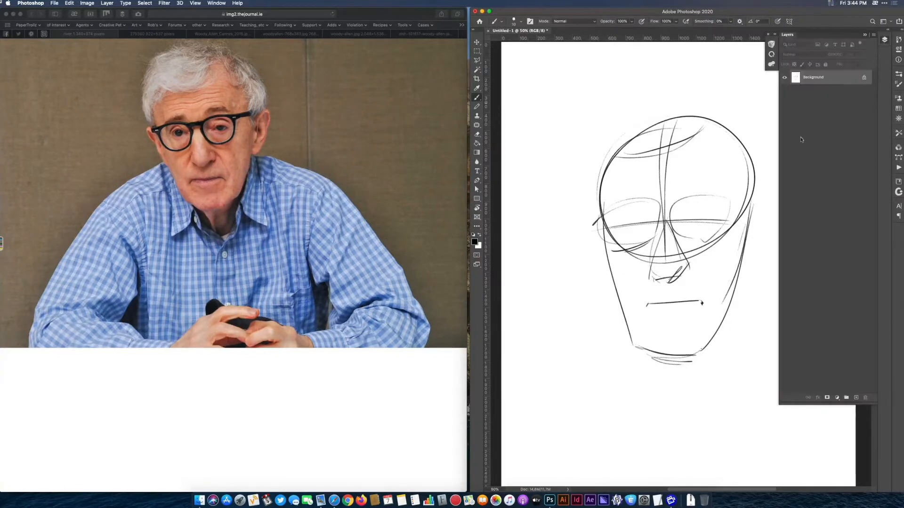
click(856, 398)
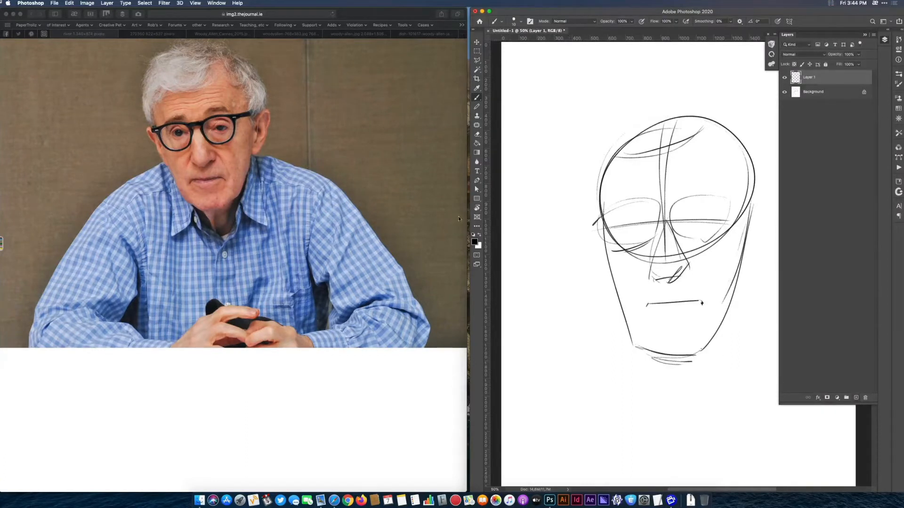
click(480, 234)
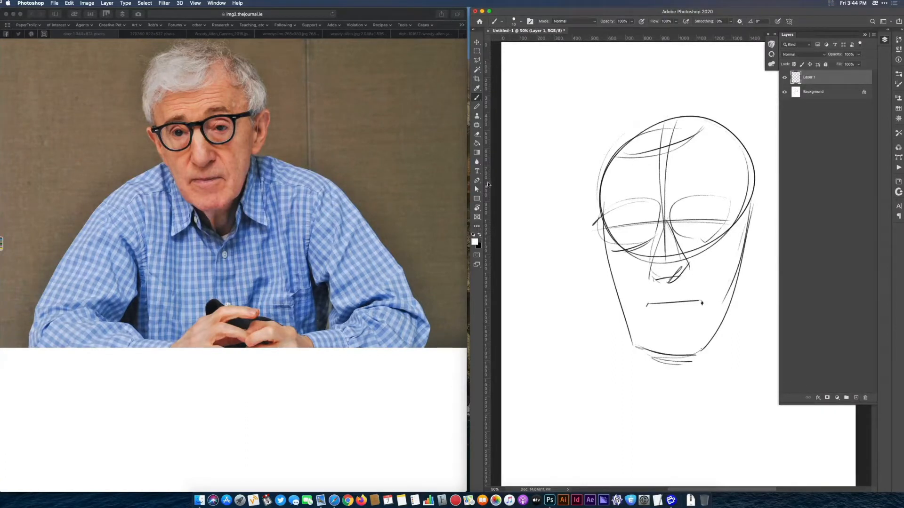
click(477, 142)
click(696, 155)
click(858, 54)
drag(861, 63, 850, 64)
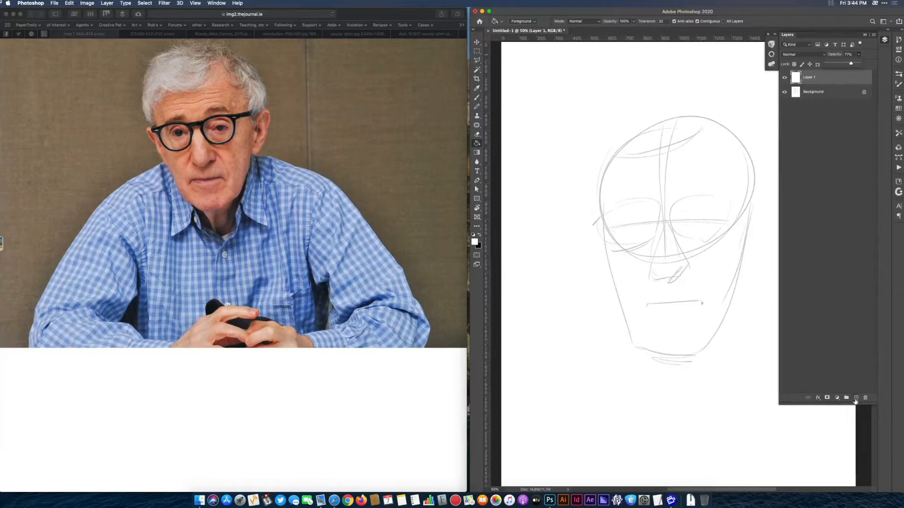
Add another layer on top and brush the eyes, nose and mouth in black over the faded sketch.
click(856, 397)
click(479, 234)
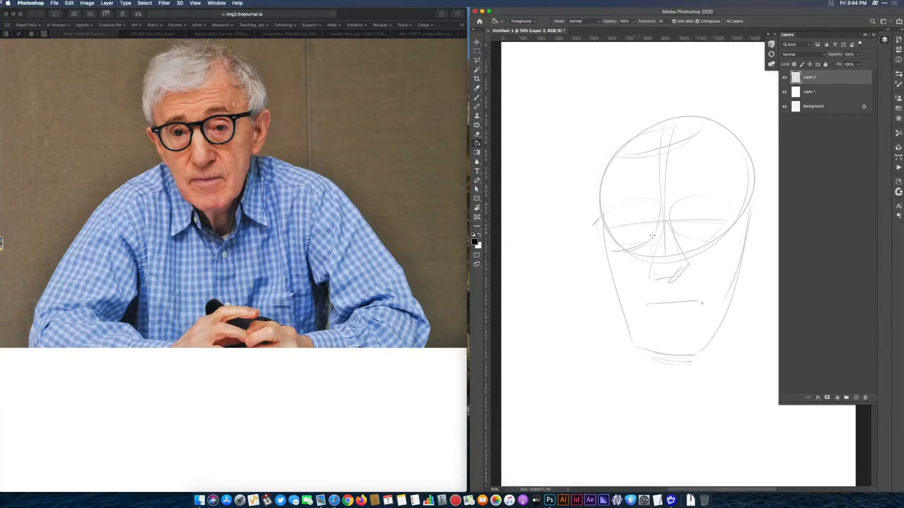
click(476, 97)
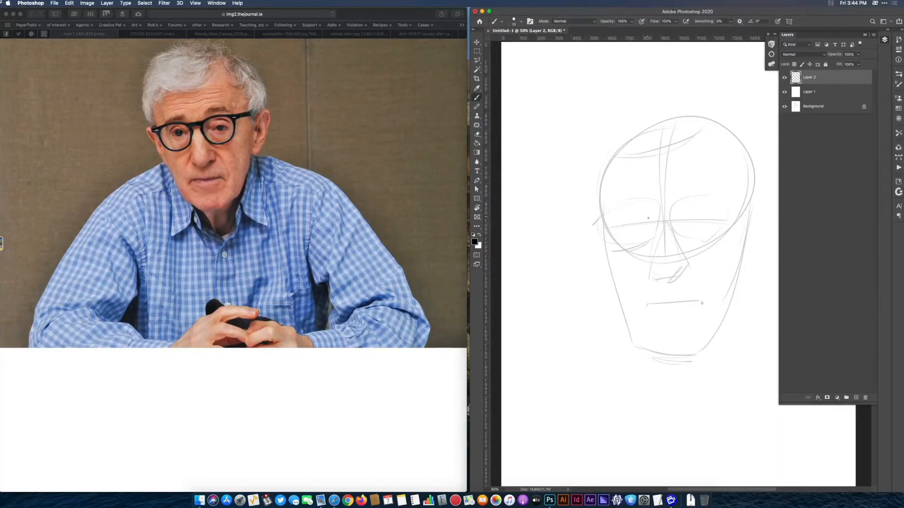
mouse_move(649, 219)
mouse_down()
mouse_move(631, 220)
mouse_move(704, 219)
mouse_move(650, 238)
mouse_move(641, 281)
mouse_move(655, 296)
mouse_move(690, 276)
mouse_up()
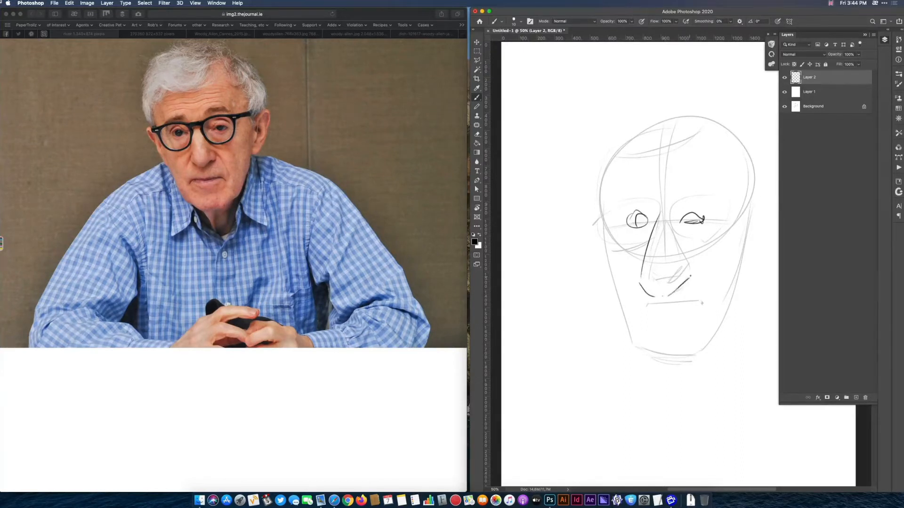
drag(667, 225, 690, 275)
drag(661, 313, 689, 310)
drag(647, 260, 644, 286)
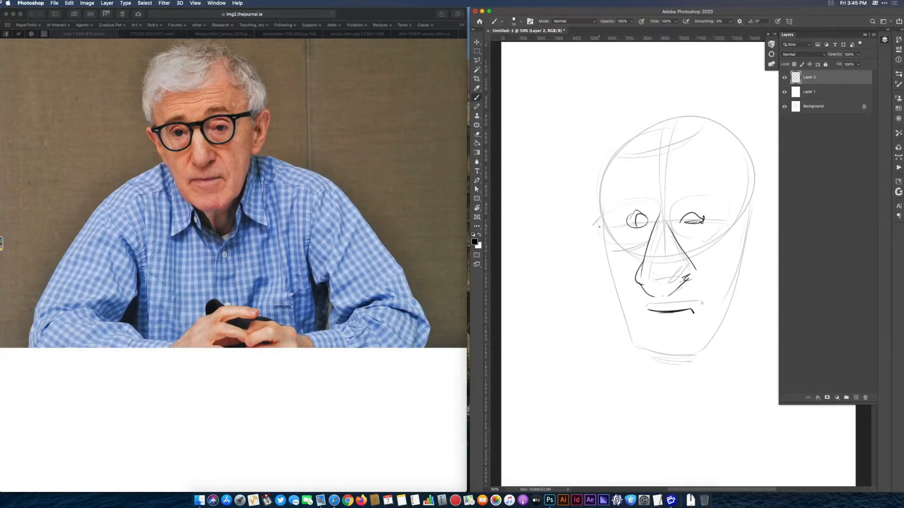
Outline the cheeks, jaw, chin and lower lip, and link the pupils and nose with straight guide lines.
mouse_move(603, 177)
mouse_down()
mouse_move(599, 230)
mouse_move(617, 334)
mouse_move(647, 354)
mouse_move(618, 342)
mouse_move(612, 283)
mouse_up()
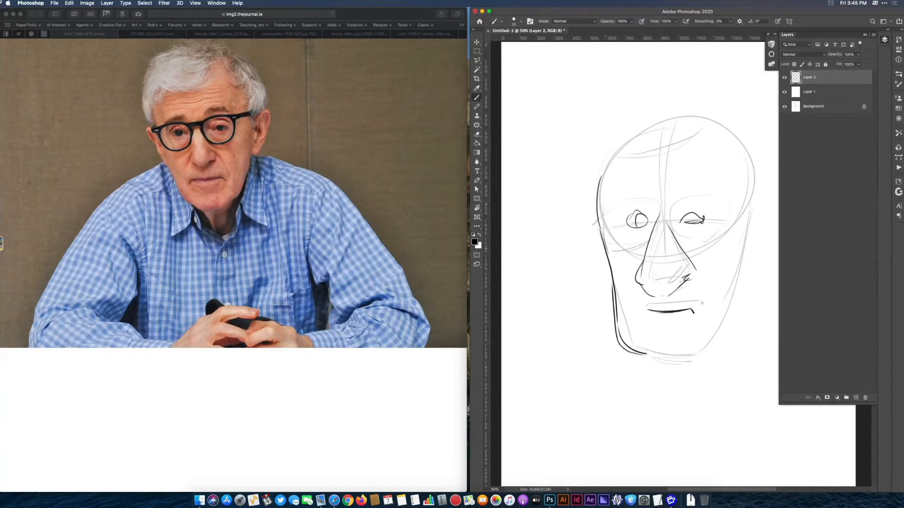
drag(711, 351, 744, 232)
drag(747, 215, 720, 349)
mouse_move(638, 346)
mouse_down()
mouse_move(649, 367)
mouse_move(693, 366)
mouse_move(707, 341)
mouse_move(656, 369)
mouse_move(640, 352)
mouse_move(688, 327)
mouse_up()
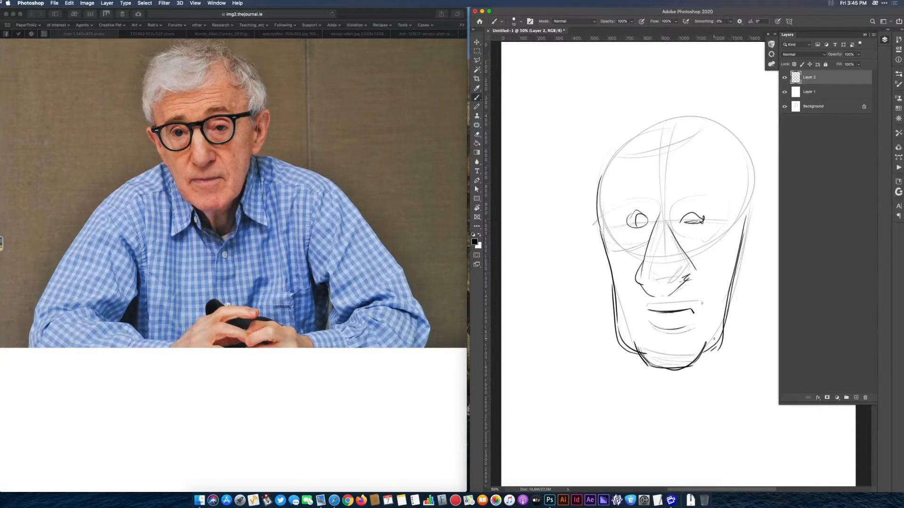
drag(639, 220, 701, 218)
drag(640, 222, 649, 297)
Bring up the 270360 reference photo in the browser and draw a round nose tip with nostril wings on the sketch.
click(158, 33)
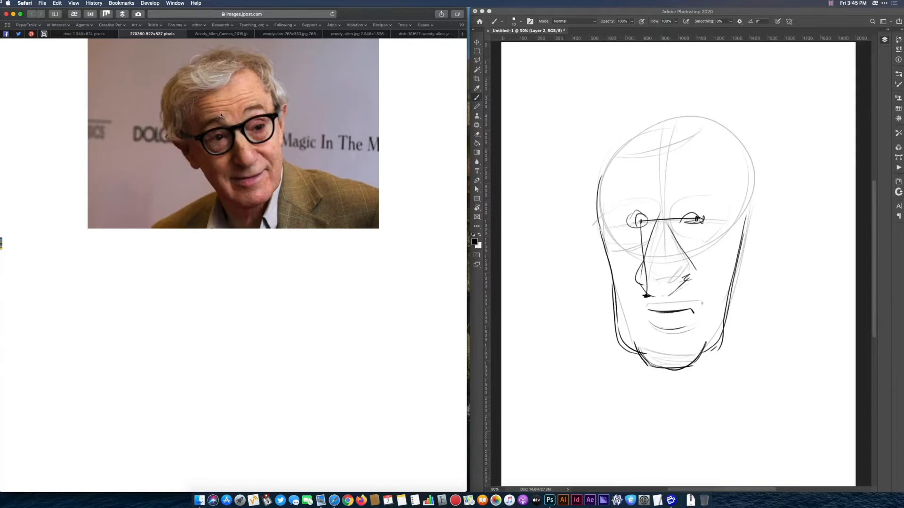
click(90, 35)
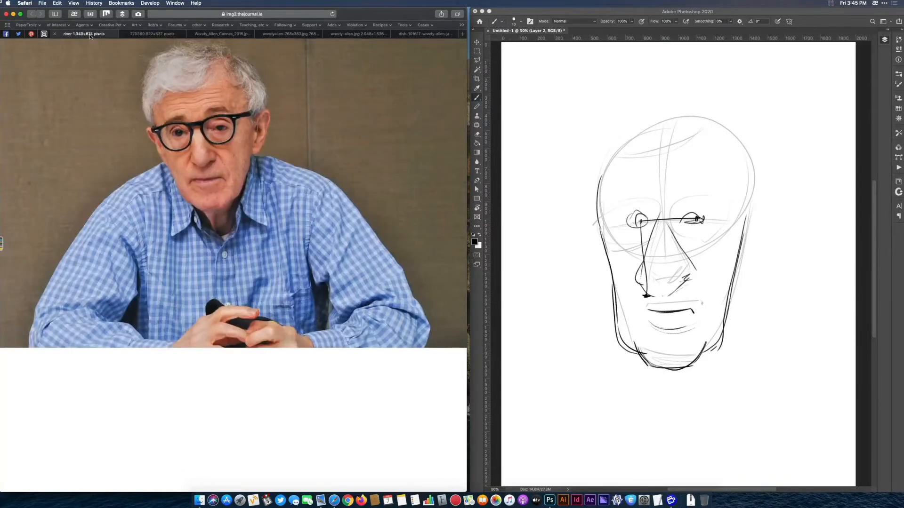
click(141, 35)
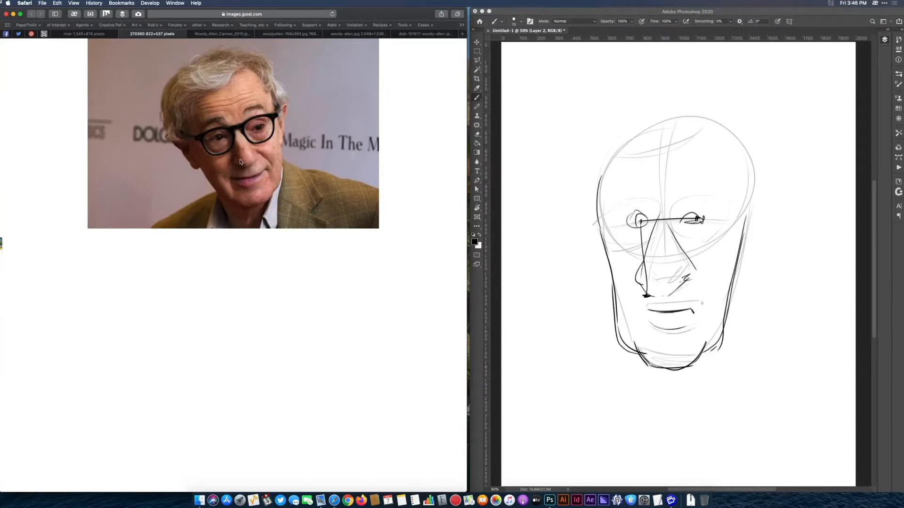
click(660, 262)
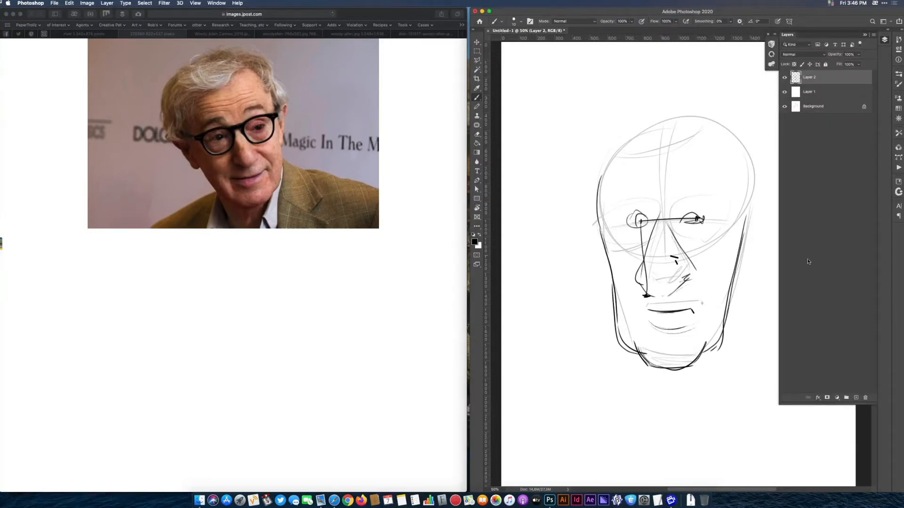
click(682, 297)
mouse_move(678, 254)
mouse_down()
mouse_move(647, 280)
mouse_move(684, 278)
mouse_move(659, 294)
mouse_up()
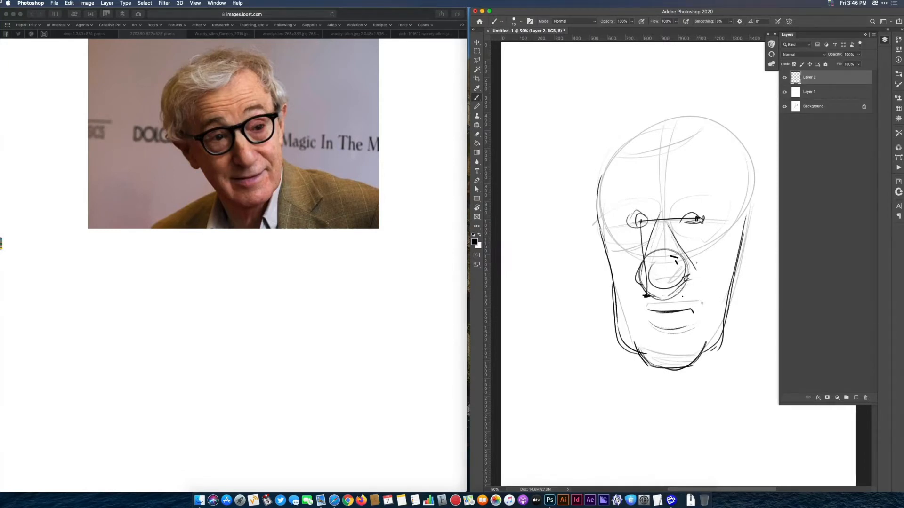
mouse_move(685, 260)
mouse_down()
mouse_move(688, 285)
mouse_move(696, 278)
mouse_up()
drag(637, 263, 638, 284)
Draw the glasses lens around the eye on the canvas's right side and add short lines at that eye.
drag(674, 204, 723, 203)
drag(670, 207, 721, 204)
mouse_move(670, 215)
mouse_down()
mouse_move(692, 252)
mouse_move(723, 250)
mouse_move(739, 216)
mouse_move(707, 253)
mouse_move(684, 252)
mouse_up()
mouse_move(709, 254)
mouse_down()
mouse_move(736, 205)
mouse_move(675, 203)
mouse_move(716, 249)
mouse_move(690, 246)
mouse_move(720, 227)
mouse_up()
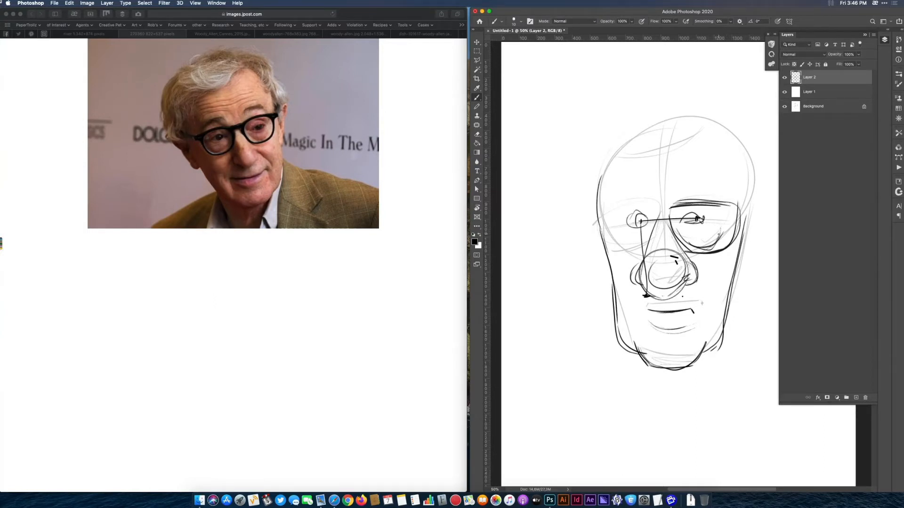
drag(683, 228, 705, 224)
drag(713, 219, 722, 215)
Mark the vertical gap between the lens and mouth level, and draw flaring contours along both sides of the head.
mouse_move(712, 259)
mouse_down()
mouse_move(712, 294)
mouse_move(722, 255)
mouse_up()
drag(705, 292, 718, 293)
drag(700, 272, 713, 288)
drag(761, 186, 743, 248)
drag(766, 161, 745, 242)
drag(584, 169, 596, 252)
drag(576, 183, 607, 281)
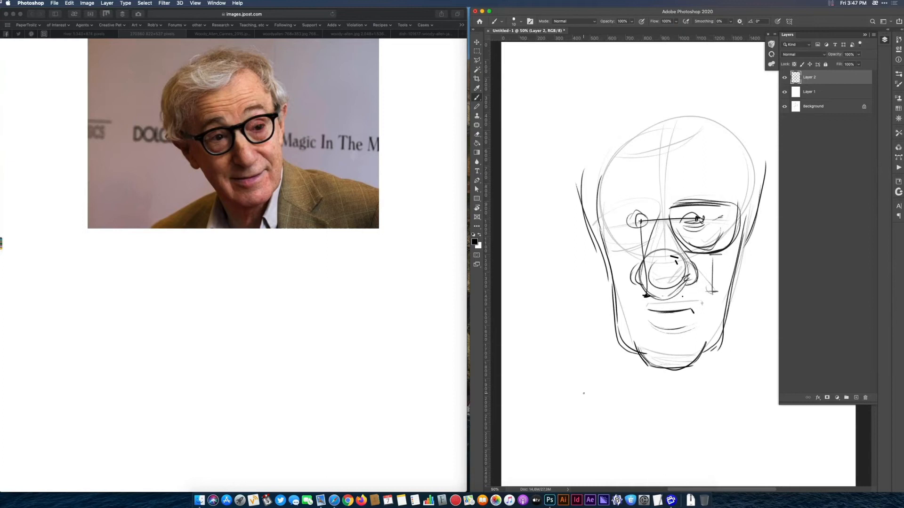
Bring up the Woody_Allen_Cannes reference photo, remove the sketch layers and fill the whole background with white.
click(214, 35)
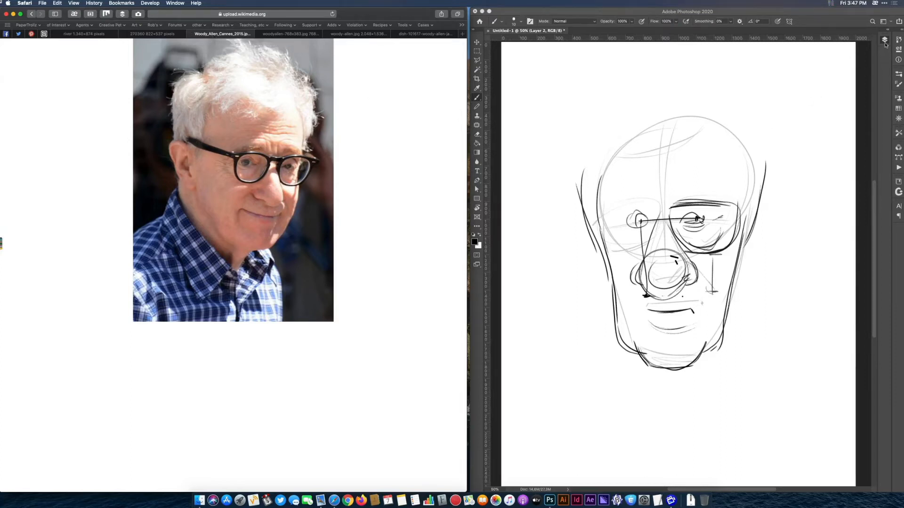
click(864, 58)
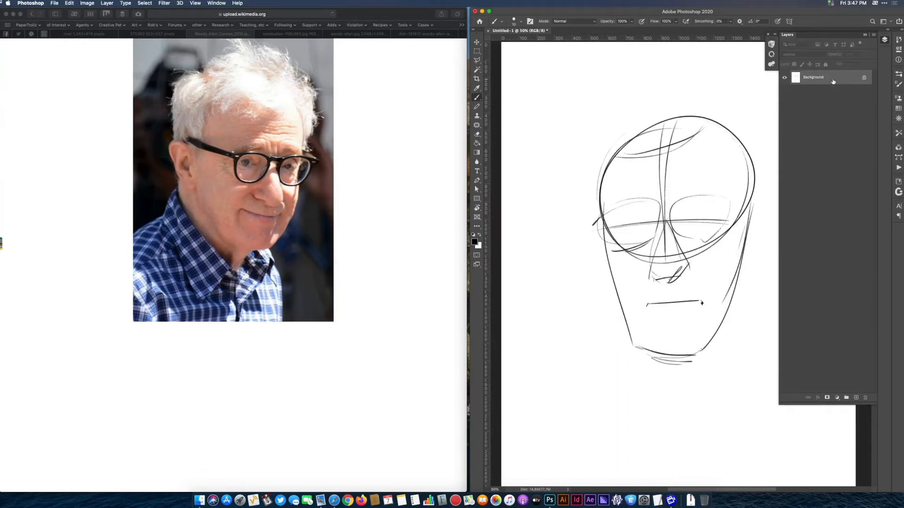
key(ctrl+a)
key(shift+BackSpace)
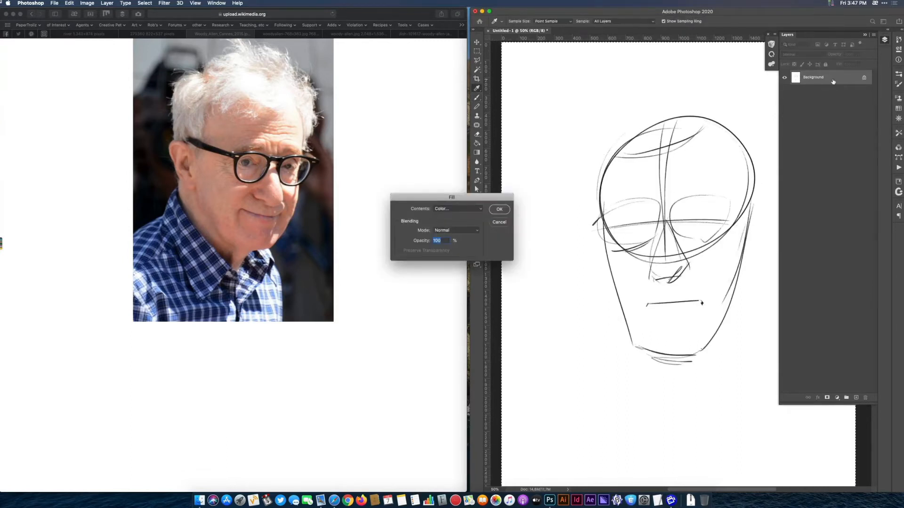
click(470, 208)
click(451, 250)
click(500, 209)
key(b)
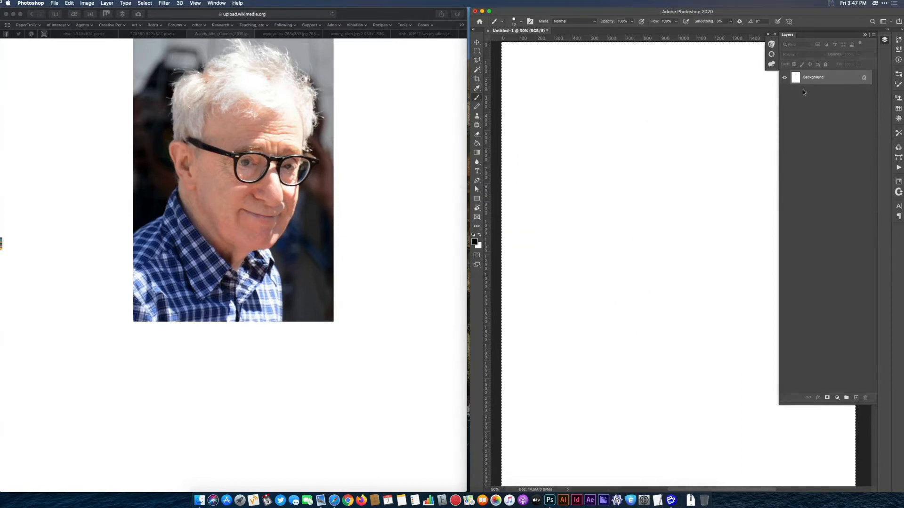
On a new layer, sketch a wide cranium oval, the far cheek contour down toward the chin and a curved eye line.
click(856, 397)
key(ctrl+d)
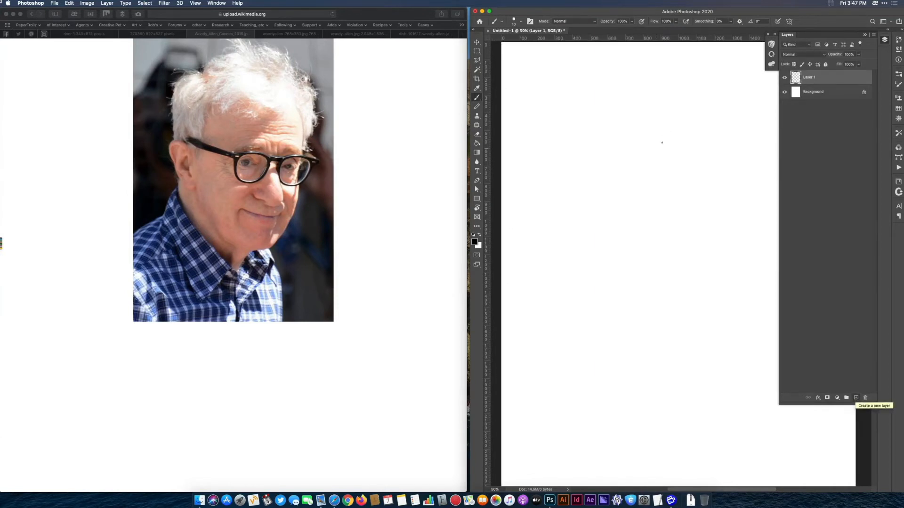
mouse_move(712, 136)
mouse_down()
mouse_move(617, 128)
mouse_move(659, 238)
mouse_move(708, 117)
mouse_move(583, 168)
mouse_move(712, 237)
mouse_move(679, 96)
mouse_move(590, 227)
mouse_move(743, 199)
mouse_move(663, 102)
mouse_move(600, 240)
mouse_up()
mouse_move(747, 154)
mouse_down()
mouse_move(753, 196)
mouse_move(739, 218)
mouse_move(746, 301)
mouse_move(703, 358)
mouse_move(744, 261)
mouse_move(749, 183)
mouse_move(740, 275)
mouse_up()
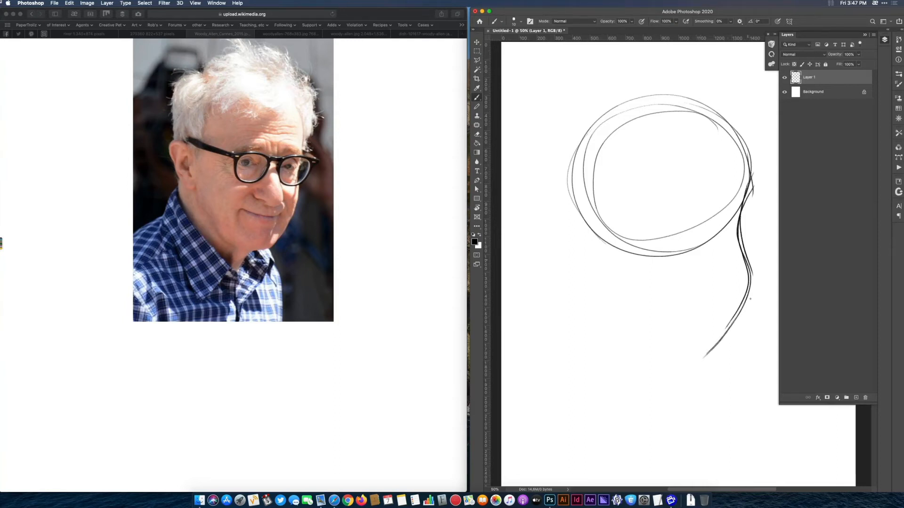
drag(748, 185, 736, 221)
drag(611, 238, 736, 226)
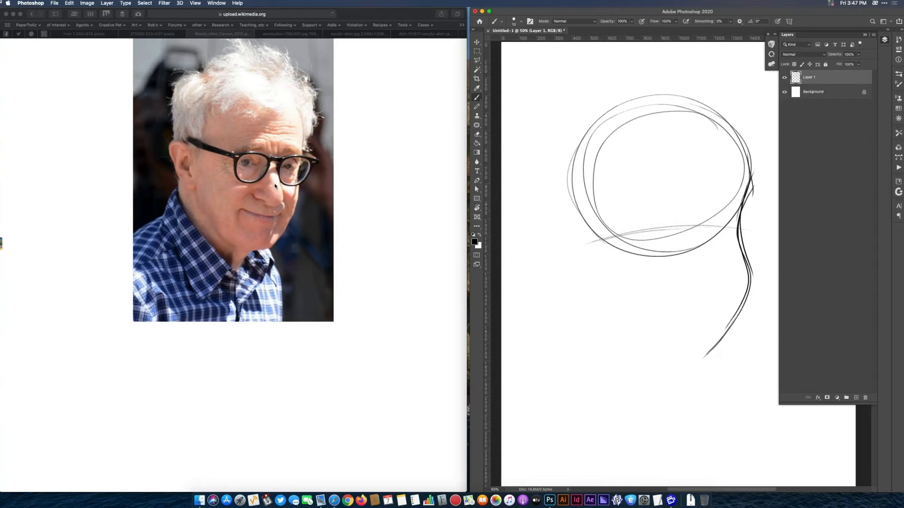
Add hairline curves across the upper skull, reinforce the eye line and darken the far side of the forehead.
drag(732, 137, 622, 132)
drag(700, 146, 605, 153)
mouse_move(649, 133)
mouse_down()
mouse_move(575, 156)
mouse_move(664, 122)
mouse_up()
drag(634, 152, 703, 140)
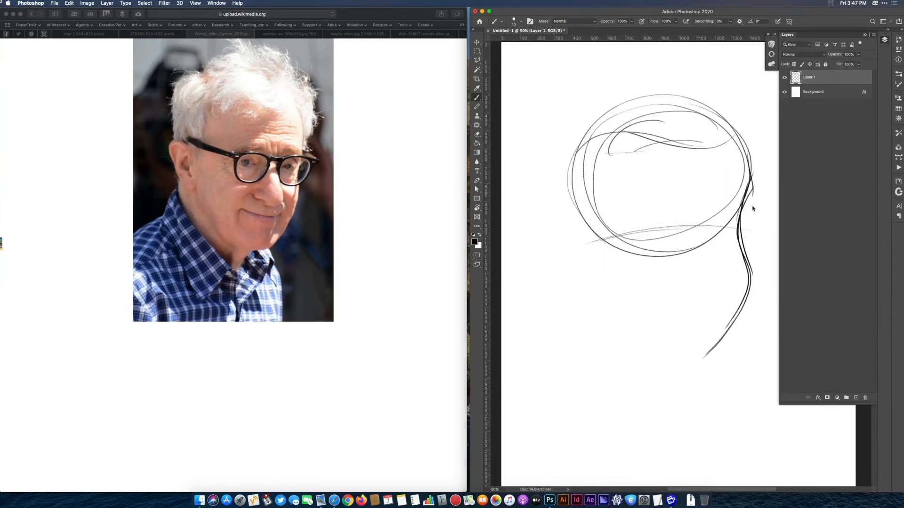
drag(632, 239, 746, 239)
drag(658, 238, 622, 240)
mouse_move(739, 143)
mouse_down()
mouse_move(748, 185)
mouse_move(740, 229)
mouse_move(735, 147)
mouse_move(749, 198)
mouse_move(738, 241)
mouse_up()
drag(727, 128, 744, 175)
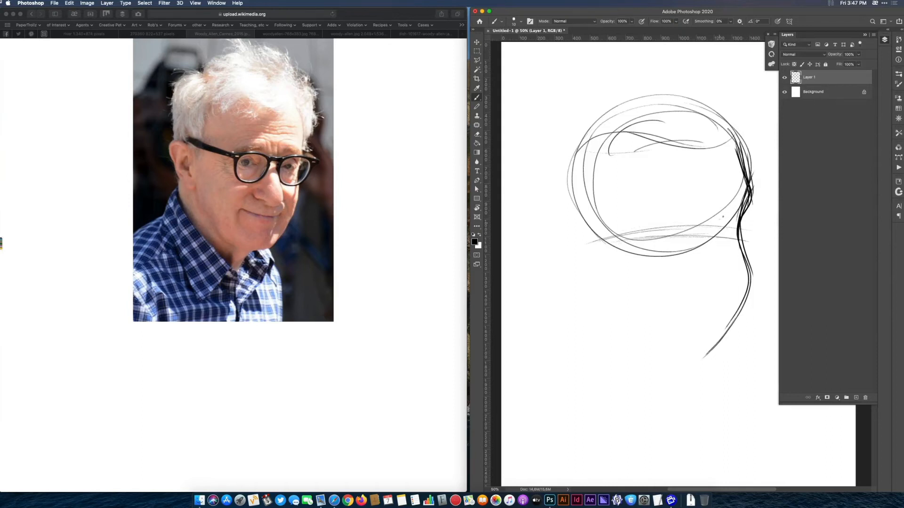
Draw the two round glasses lenses on the eye line and darken the brow arcs along their upper edges.
mouse_move(687, 219)
mouse_down()
mouse_move(752, 228)
mouse_move(716, 218)
mouse_move(734, 264)
mouse_up()
drag(751, 217, 727, 241)
mouse_move(668, 219)
mouse_down()
mouse_move(631, 259)
mouse_move(653, 204)
mouse_move(658, 267)
mouse_up()
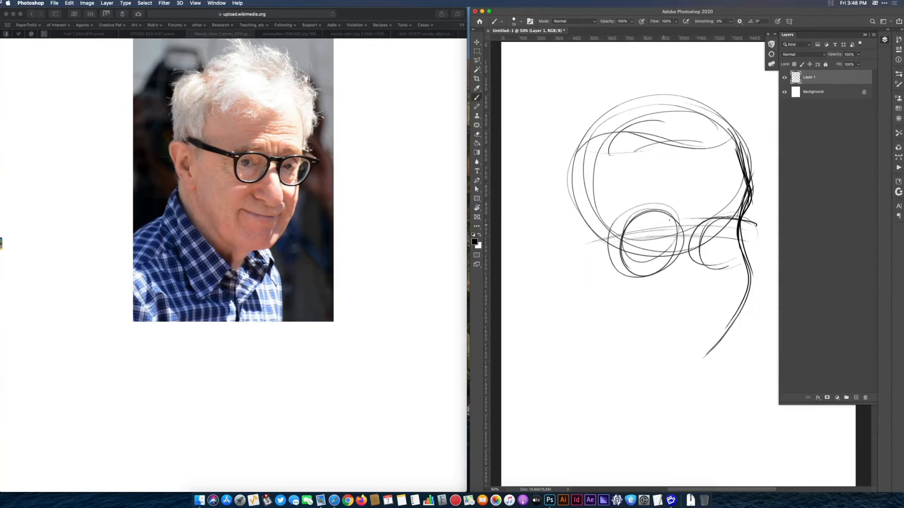
drag(683, 219, 610, 221)
drag(701, 219, 756, 223)
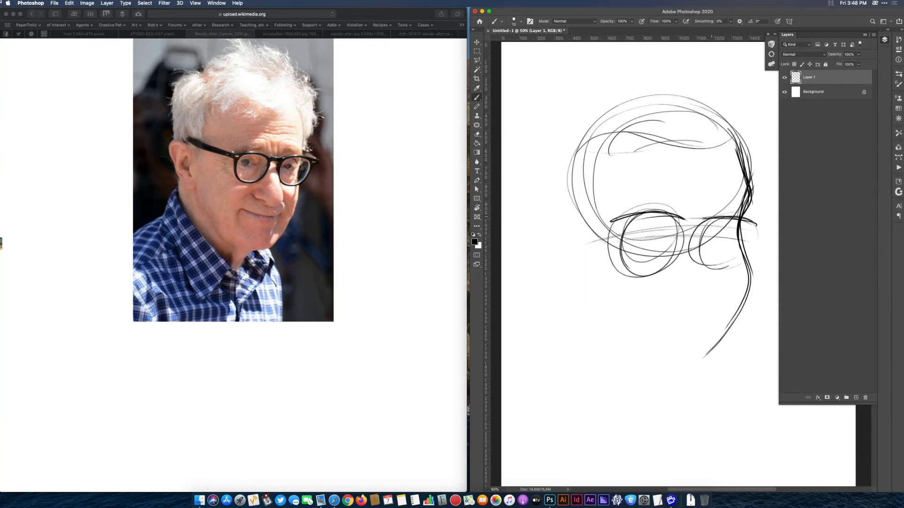
Draw the long drooping nose with its nostril, and add the eye and rim of the far lens.
drag(691, 235, 712, 309)
mouse_move(695, 234)
mouse_down()
mouse_move(717, 313)
mouse_move(693, 323)
mouse_move(716, 316)
mouse_move(680, 322)
mouse_move(644, 292)
mouse_move(650, 284)
mouse_move(666, 307)
mouse_move(652, 289)
mouse_move(653, 296)
mouse_up()
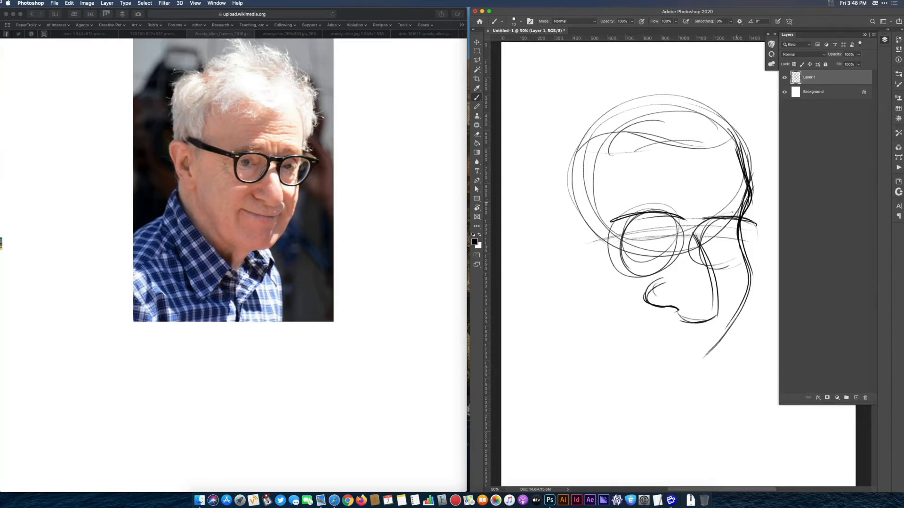
drag(712, 232, 727, 232)
mouse_move(706, 235)
mouse_down()
mouse_move(727, 230)
mouse_move(742, 263)
mouse_up()
drag(750, 227, 741, 265)
Draw the chin below the far cheek contour and the curved jaw corner on the near side.
mouse_move(703, 374)
mouse_down()
mouse_move(711, 345)
mouse_move(677, 376)
mouse_up()
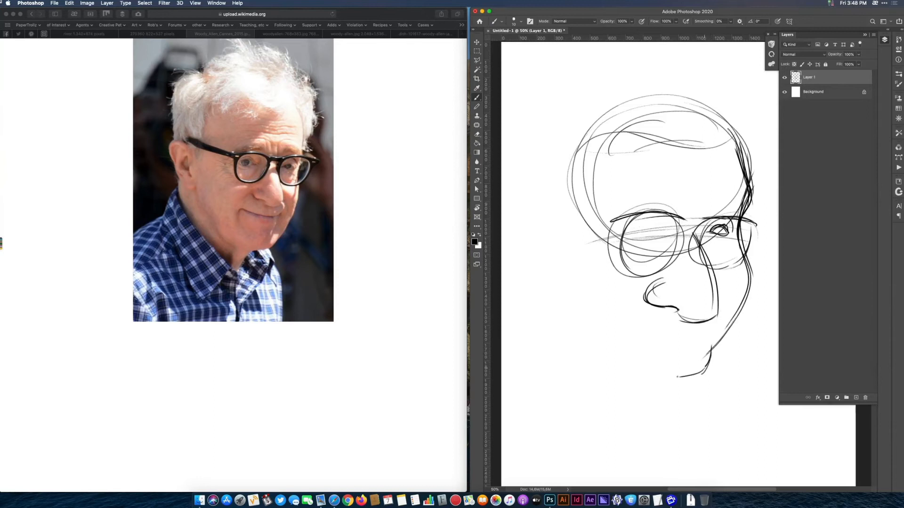
mouse_move(710, 349)
mouse_down()
mouse_move(681, 377)
mouse_move(652, 376)
mouse_move(613, 366)
mouse_move(633, 369)
mouse_move(602, 340)
mouse_up()
drag(646, 366, 682, 377)
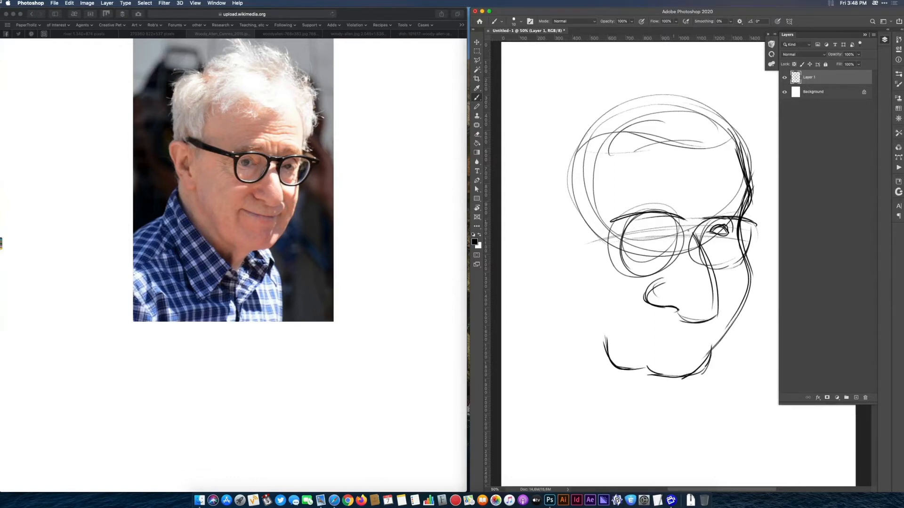
Outline the near ear beside the skull and the hair's contour up and over the head.
mouse_move(571, 207)
mouse_down()
mouse_move(560, 266)
mouse_move(540, 246)
mouse_move(563, 268)
mouse_up()
mouse_move(557, 193)
mouse_down()
mouse_move(544, 134)
mouse_move(592, 111)
mouse_move(557, 170)
mouse_up()
mouse_move(607, 102)
mouse_down()
mouse_move(645, 81)
mouse_move(701, 94)
mouse_move(717, 112)
mouse_up()
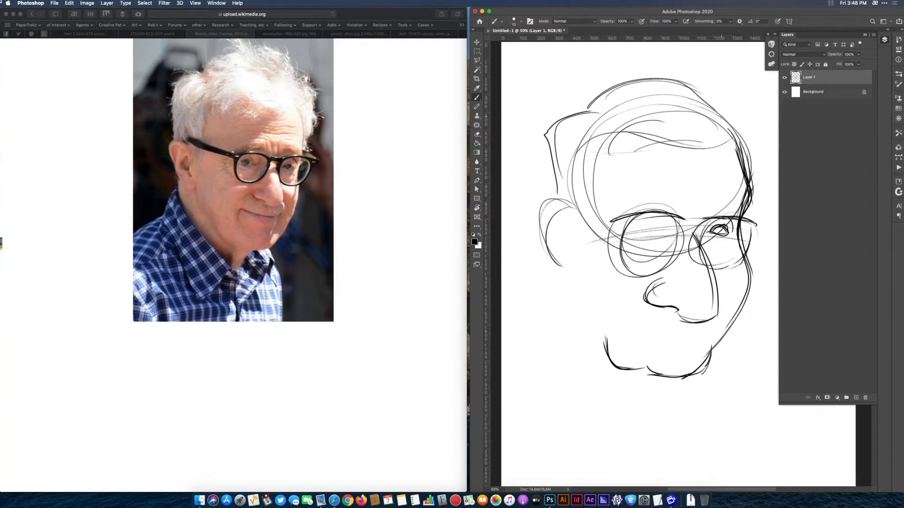
Add the inner ear lines and sweep the outer cheek and jowl contours from the ear to below the jaw.
mouse_move(542, 224)
mouse_down()
mouse_move(568, 210)
mouse_move(575, 246)
mouse_move(566, 241)
mouse_move(541, 292)
mouse_up()
drag(546, 258, 550, 305)
drag(542, 272, 608, 391)
drag(541, 306, 627, 400)
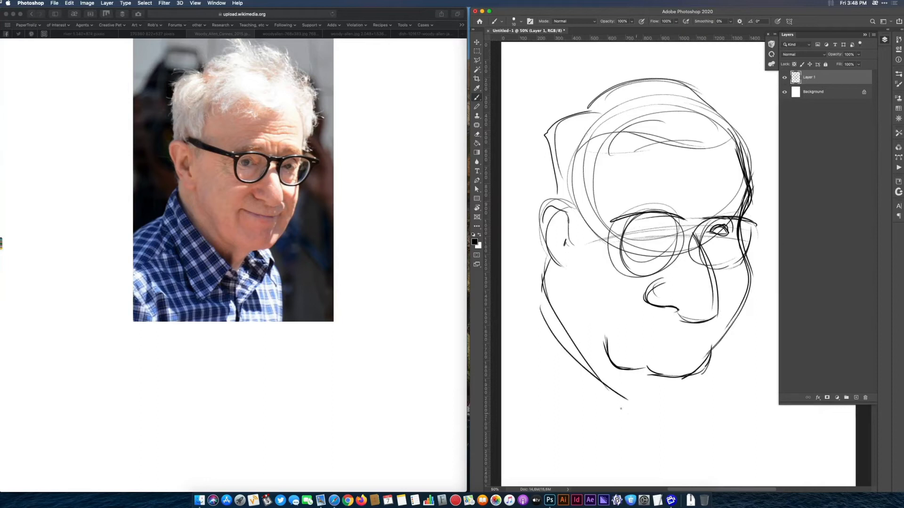
Draw the slightly smiling mouth under the nose and add the eye inside the near lens.
mouse_move(639, 324)
mouse_down()
mouse_move(709, 328)
mouse_move(668, 331)
mouse_move(698, 375)
mouse_move(686, 378)
mouse_up()
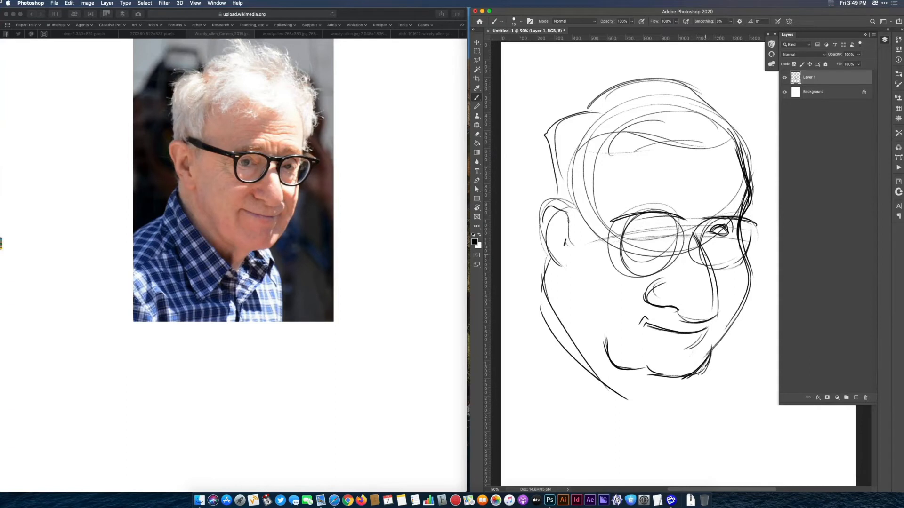
mouse_move(633, 232)
mouse_down()
mouse_move(645, 221)
mouse_move(657, 232)
mouse_move(655, 223)
mouse_move(652, 231)
mouse_up()
Reinforce the far cheek contour with repeated bulging strokes from the glasses down to the chin.
drag(746, 188, 701, 369)
drag(745, 241, 736, 322)
mouse_move(741, 197)
mouse_down()
mouse_move(737, 255)
mouse_move(697, 360)
mouse_up()
mouse_move(740, 232)
mouse_down()
mouse_move(746, 301)
mouse_move(706, 364)
mouse_up()
drag(747, 296, 730, 344)
mouse_move(743, 251)
mouse_down()
mouse_move(738, 295)
mouse_move(748, 325)
mouse_up()
drag(740, 333, 713, 362)
drag(742, 316, 718, 354)
drag(746, 251, 745, 311)
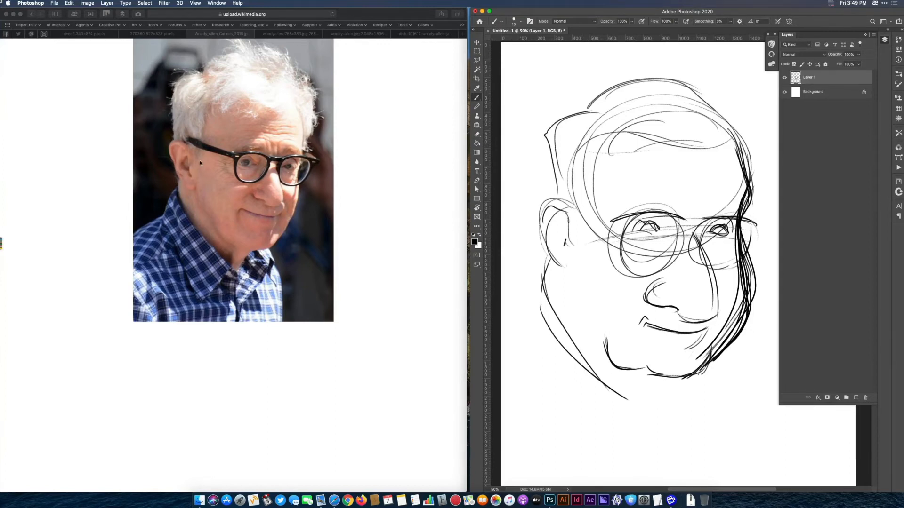
Bring up the front-facing portrait with the raised hand as reference, delete the old sketch layer and add a new empty layer.
click(276, 35)
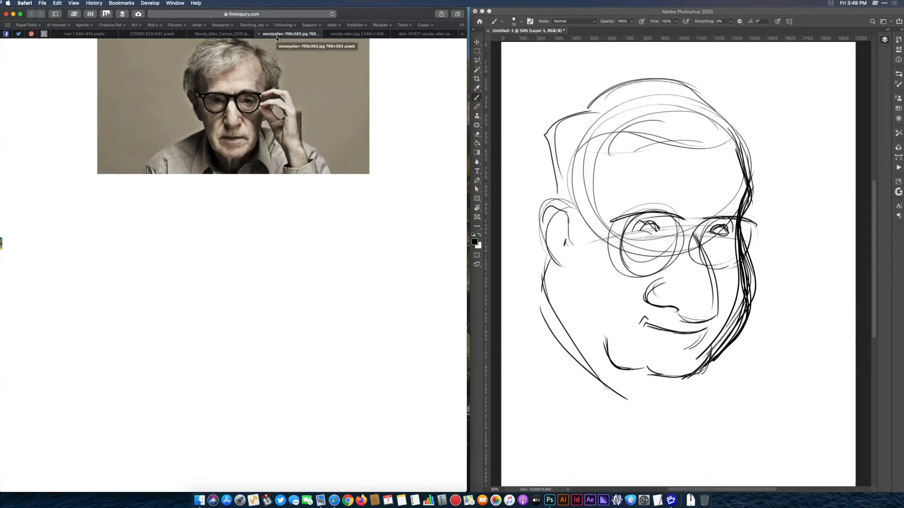
click(883, 42)
key(Delete)
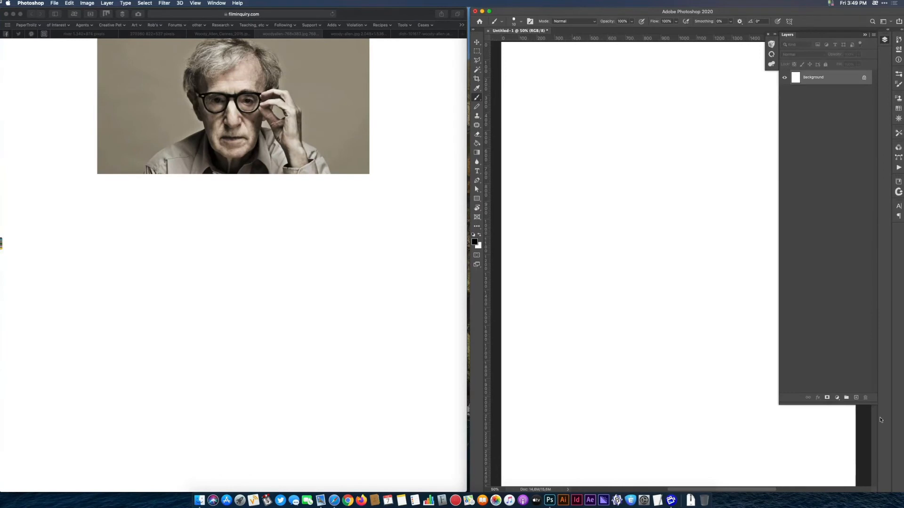
click(856, 399)
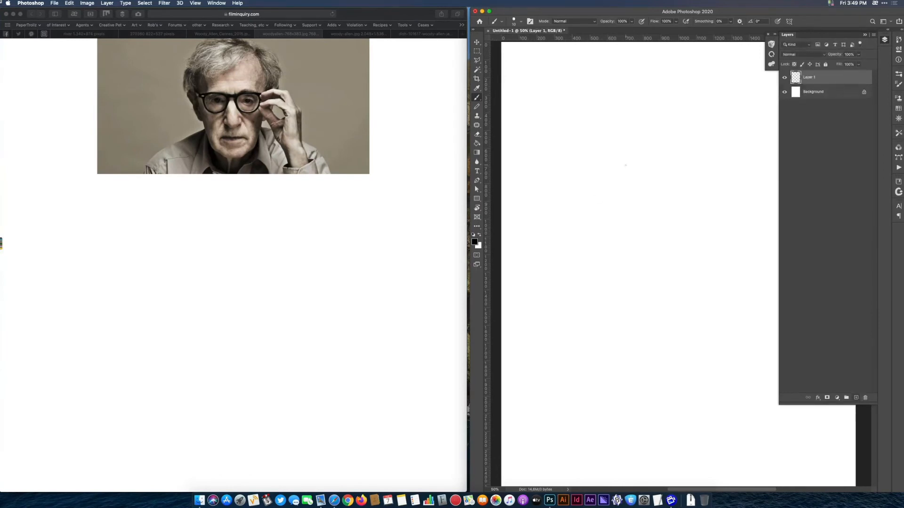
Sketch a wide skull oval with cheeks tapering into a narrow jaw and a small squared chin.
mouse_move(673, 105)
mouse_down()
mouse_move(716, 196)
mouse_move(584, 238)
mouse_move(629, 108)
mouse_move(575, 217)
mouse_move(598, 305)
mouse_up()
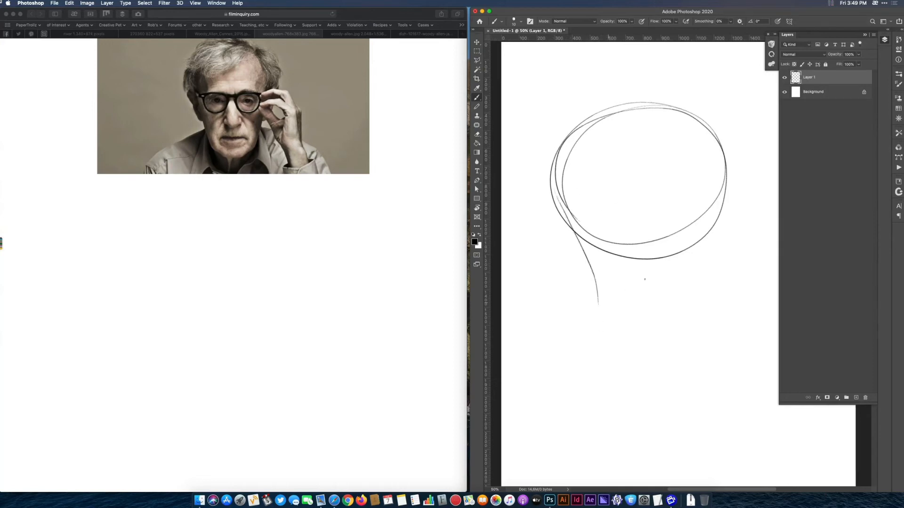
drag(730, 173, 684, 306)
mouse_move(562, 218)
mouse_down()
mouse_move(596, 319)
mouse_move(636, 338)
mouse_move(668, 332)
mouse_move(626, 343)
mouse_up()
drag(684, 295, 664, 336)
mouse_move(596, 315)
mouse_down()
mouse_move(621, 337)
mouse_move(612, 338)
mouse_move(657, 343)
mouse_move(667, 335)
mouse_up()
Draw the thin straight mouth with its lower lip and build up the rounded nose tip and nose sides.
mouse_move(614, 314)
mouse_down()
mouse_move(631, 304)
mouse_move(669, 311)
mouse_move(657, 308)
mouse_up()
drag(626, 310, 653, 304)
mouse_move(644, 268)
mouse_down()
mouse_move(633, 288)
mouse_move(652, 263)
mouse_move(659, 280)
mouse_up()
mouse_move(647, 212)
mouse_down()
mouse_move(628, 260)
mouse_move(661, 272)
mouse_move(620, 285)
mouse_up()
Outline the two wide glasses lenses across the lower skull oval and firm up the nose between them.
drag(672, 250, 653, 218)
mouse_move(658, 207)
mouse_down()
mouse_move(683, 206)
mouse_move(677, 258)
mouse_move(664, 255)
mouse_up()
mouse_move(627, 208)
mouse_down()
mouse_move(575, 215)
mouse_move(585, 238)
mouse_move(576, 207)
mouse_move(617, 256)
mouse_up()
drag(577, 216, 570, 247)
mouse_move(626, 214)
mouse_down()
mouse_move(616, 269)
mouse_move(668, 269)
mouse_move(656, 288)
mouse_move(633, 286)
mouse_move(651, 288)
mouse_up()
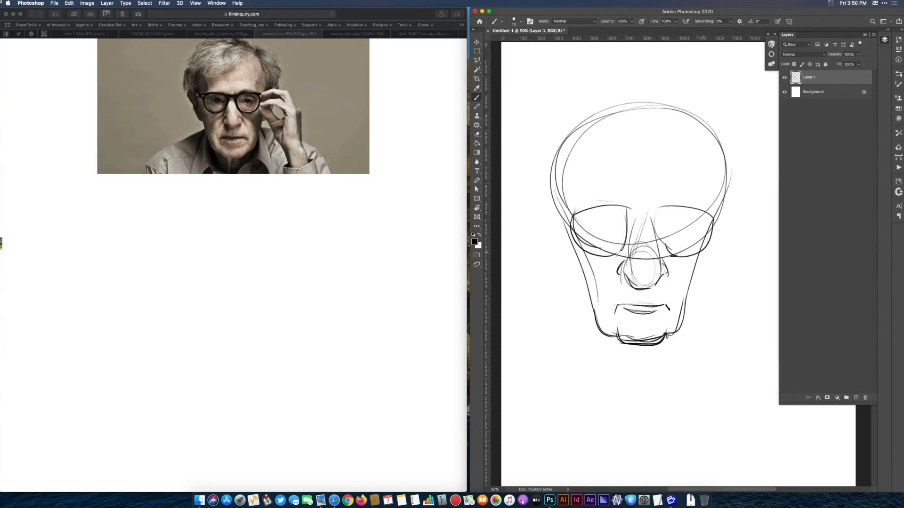
Add the creases running from the nose past the mouth and the cheek lines on both sides of the face.
drag(625, 257, 610, 288)
drag(659, 260, 675, 290)
drag(592, 279, 594, 299)
drag(683, 267, 679, 291)
drag(703, 249, 682, 305)
Draw the large protruding ears on both sides of the head, with inner lines in the one on the left.
drag(720, 218, 695, 278)
mouse_move(566, 216)
mouse_down()
mouse_move(556, 206)
mouse_move(564, 260)
mouse_up()
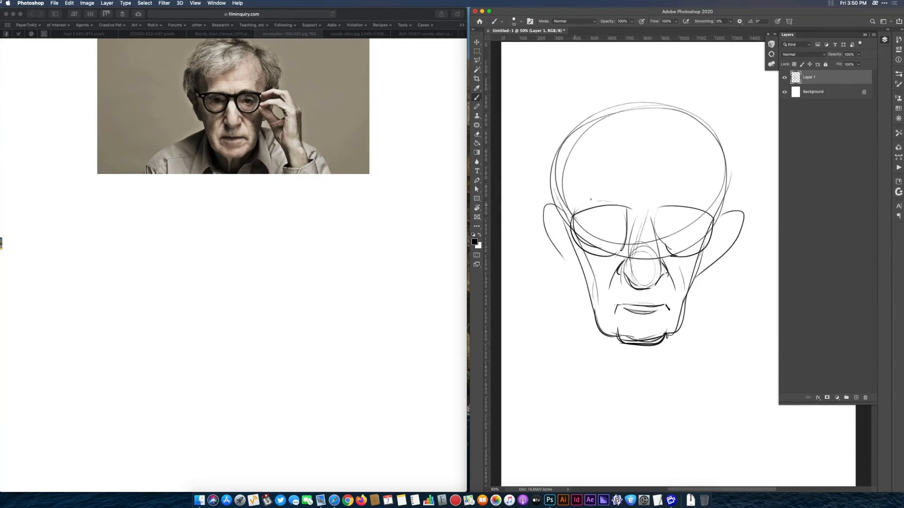
drag(542, 210, 580, 278)
drag(549, 217, 575, 245)
drag(573, 210, 633, 211)
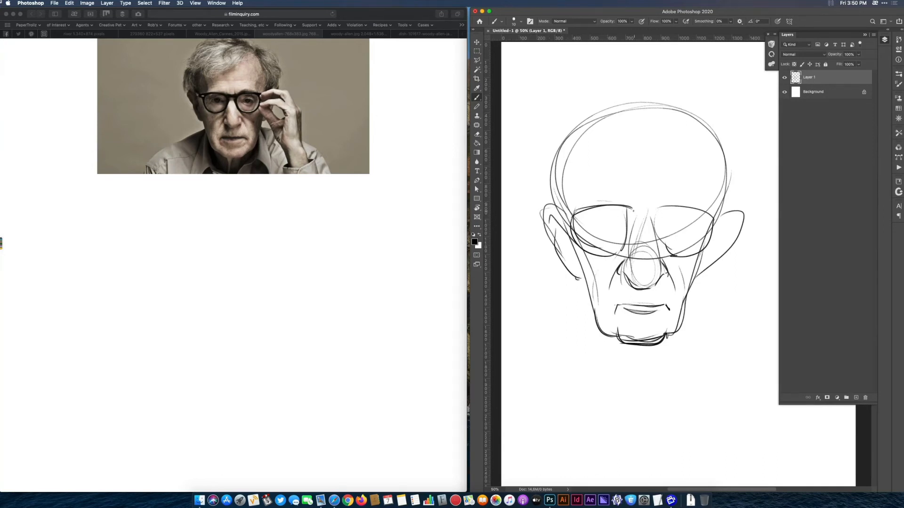
Sketch the hair lock swept across the forehead and the outer hair contours over and beside the skull.
drag(655, 125, 582, 156)
mouse_move(668, 114)
mouse_down()
mouse_move(621, 159)
mouse_move(589, 164)
mouse_up()
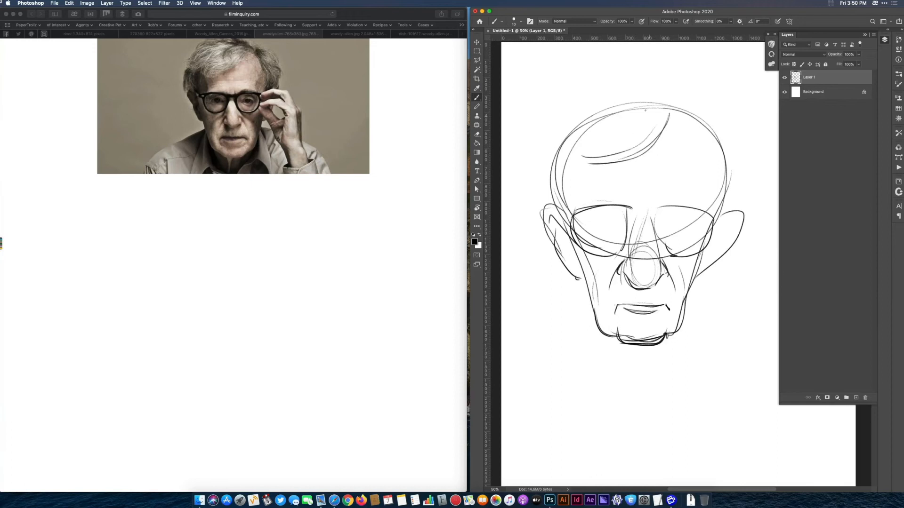
drag(664, 85, 542, 139)
mouse_move(627, 86)
mouse_down()
mouse_move(571, 106)
mouse_move(531, 176)
mouse_move(529, 209)
mouse_up()
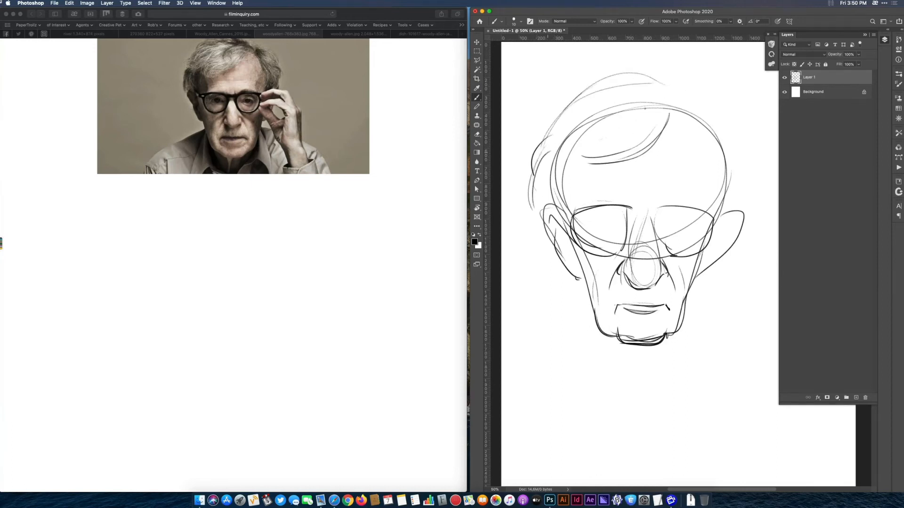
mouse_move(698, 93)
mouse_down()
mouse_move(732, 136)
mouse_move(733, 154)
mouse_up()
drag(735, 133, 741, 181)
Add curved eyelids inside both lenses and draw the thin neck below the chin with its central folds.
mouse_move(669, 230)
mouse_down()
mouse_move(683, 224)
mouse_move(688, 235)
mouse_up()
drag(610, 225, 615, 231)
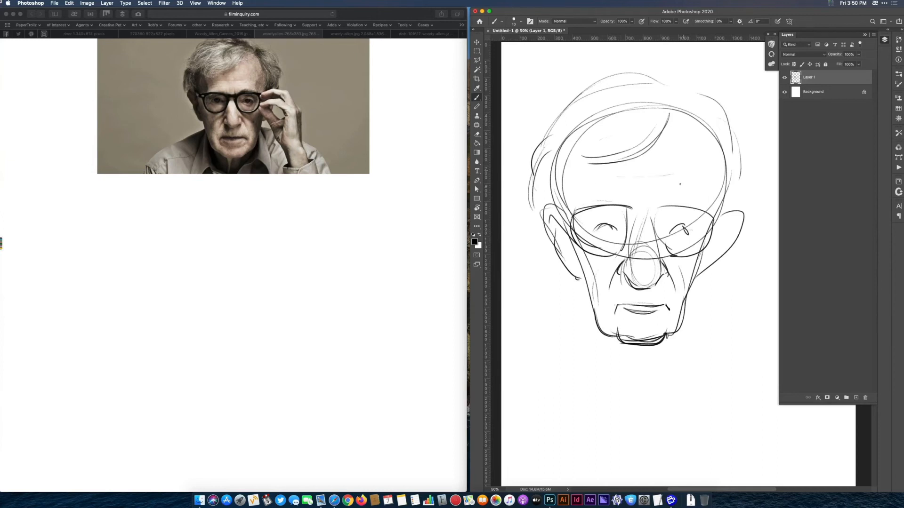
drag(632, 349, 639, 380)
drag(597, 354, 614, 388)
drag(666, 338, 641, 394)
Look through the other reference photos and bring up the one showing the subject in a brown bucket hat.
click(349, 35)
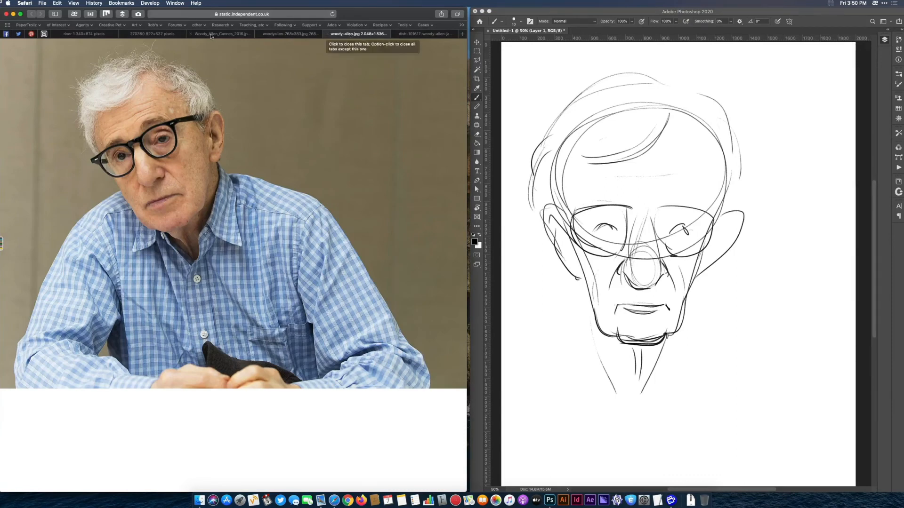
click(151, 34)
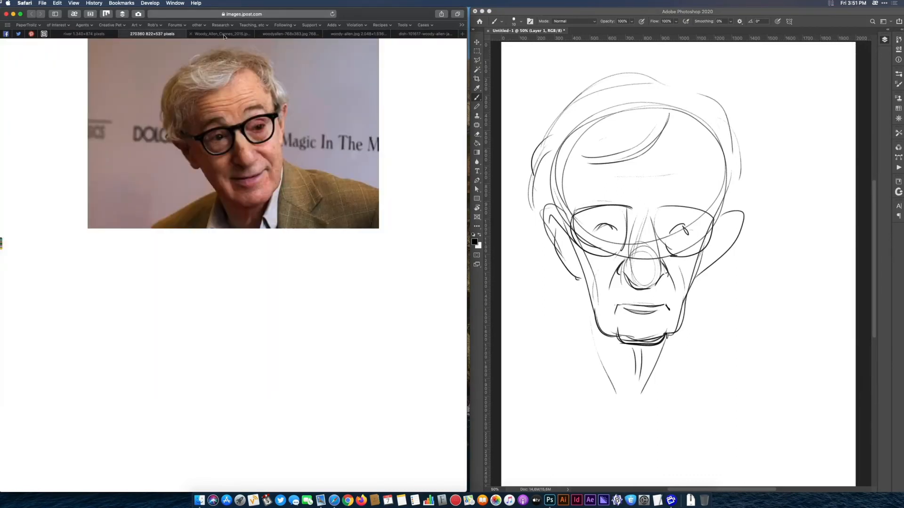
click(198, 34)
click(102, 34)
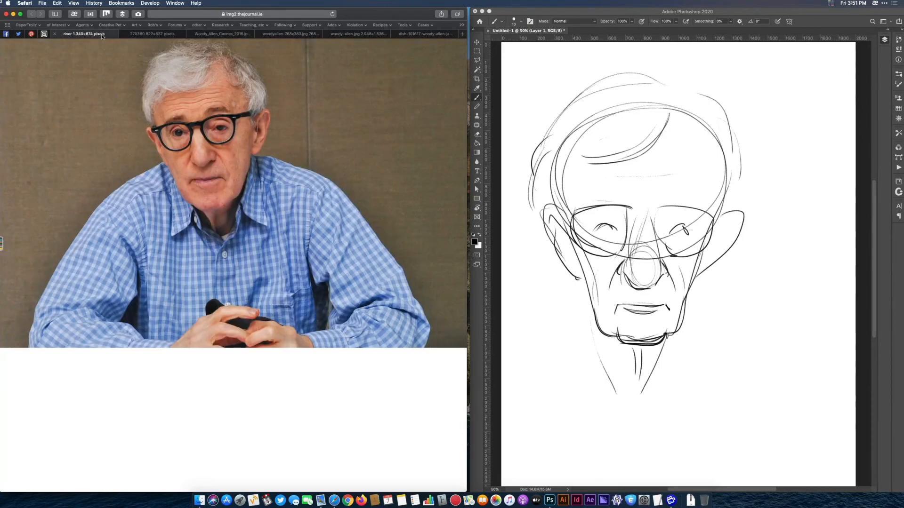
click(353, 34)
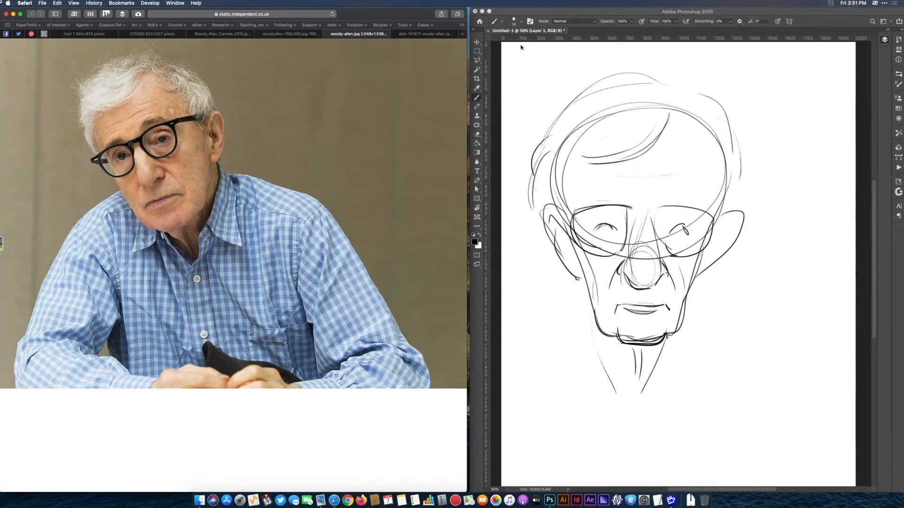
click(417, 34)
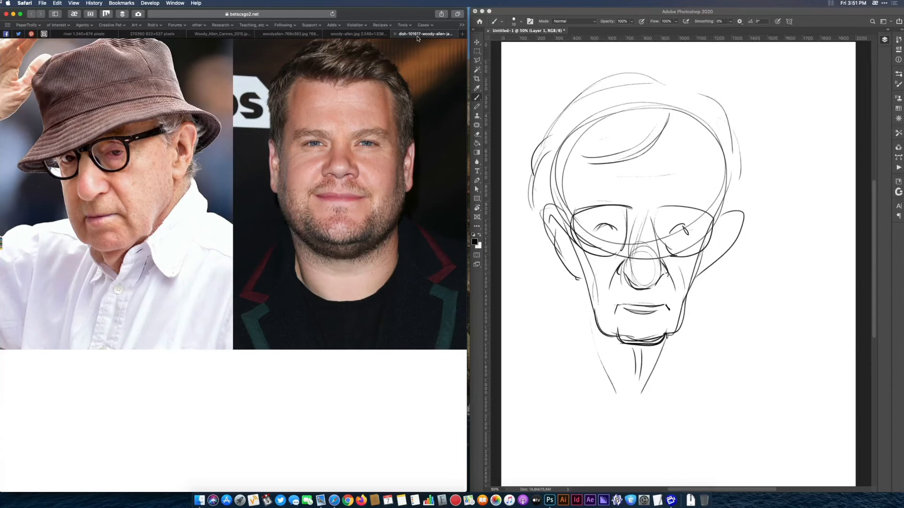
Hide the frontal sketch layer and add a new empty layer above it.
click(884, 40)
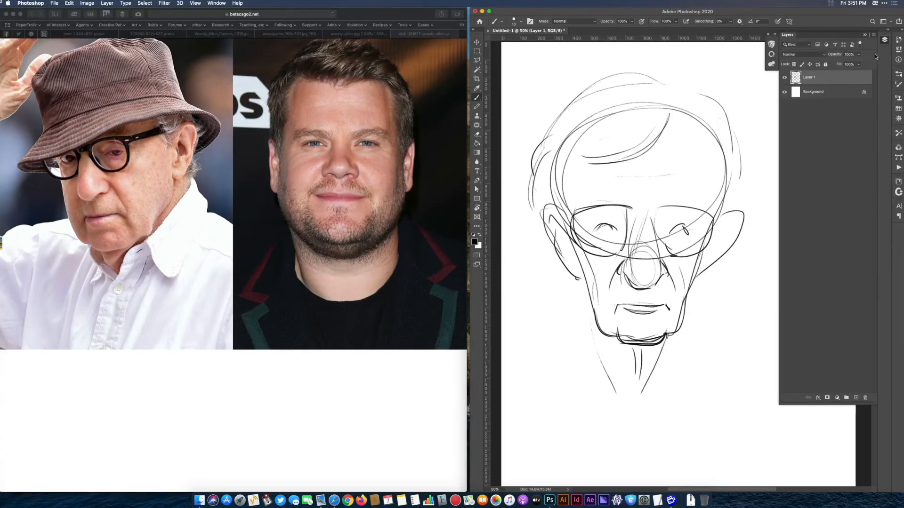
click(784, 78)
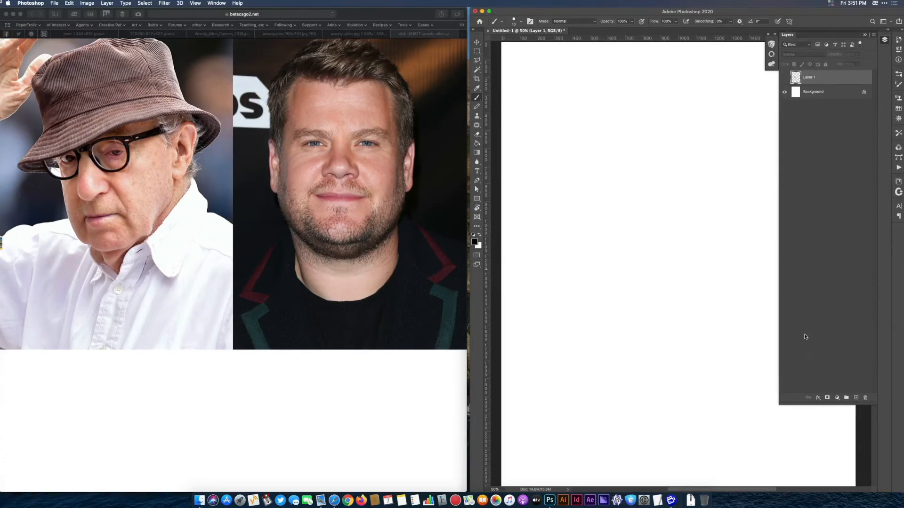
click(856, 398)
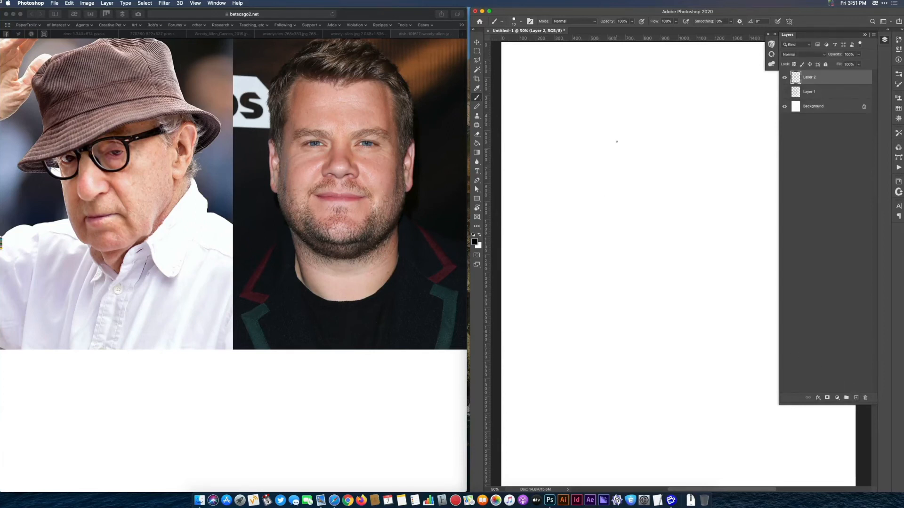
Draw the long far face contour, the small mouth, the rounded chin and the near jaw line of a three-quarter head.
mouse_move(617, 143)
mouse_down()
mouse_move(587, 250)
mouse_move(610, 325)
mouse_up()
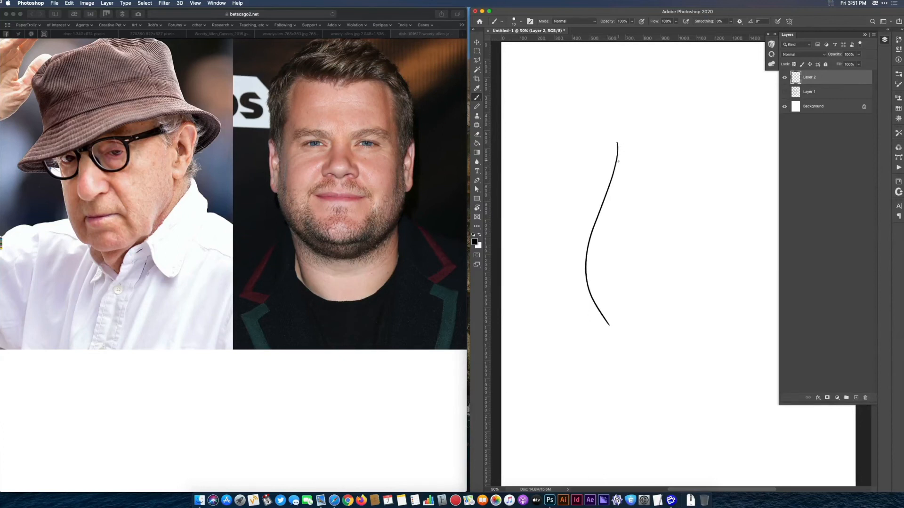
key(super+z)
mouse_move(610, 145)
mouse_down()
mouse_move(597, 311)
mouse_move(615, 324)
mouse_up()
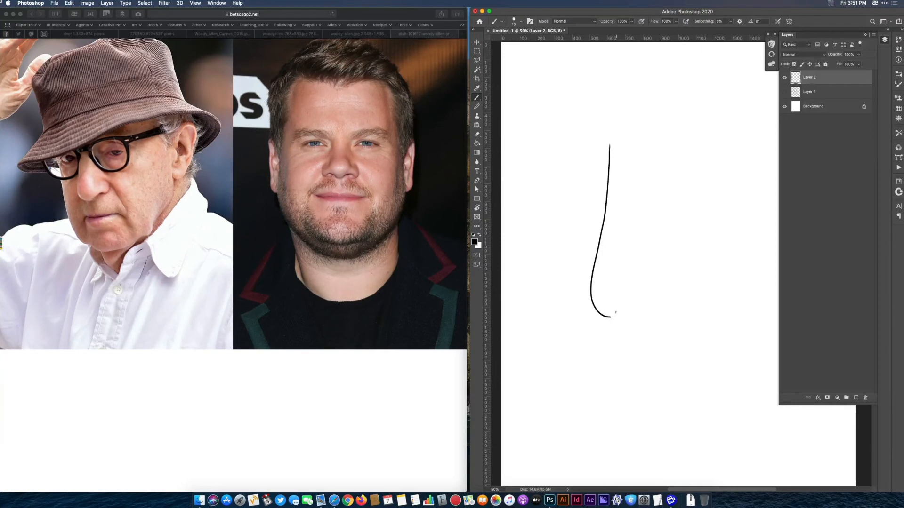
mouse_move(611, 274)
mouse_down()
mouse_move(610, 287)
mouse_move(664, 283)
mouse_move(645, 283)
mouse_up()
mouse_move(609, 317)
mouse_down()
mouse_move(624, 329)
mouse_move(660, 322)
mouse_move(736, 284)
mouse_move(743, 196)
mouse_up()
mouse_move(747, 166)
mouse_down()
mouse_move(750, 228)
mouse_move(735, 286)
mouse_move(705, 303)
mouse_up()
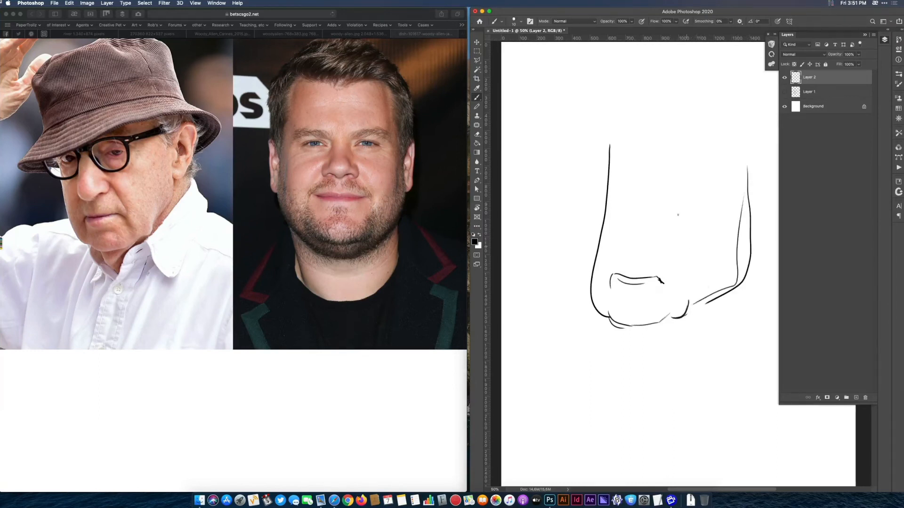
Draw the long drooping nose above the mouth, with its rounded tip and near nostril.
mouse_move(642, 163)
mouse_down()
mouse_move(602, 260)
mouse_move(628, 258)
mouse_up()
mouse_move(610, 242)
mouse_down()
mouse_move(649, 254)
mouse_move(634, 259)
mouse_move(678, 233)
mouse_move(665, 244)
mouse_up()
mouse_move(671, 238)
mouse_down()
mouse_move(644, 256)
mouse_move(651, 244)
mouse_move(617, 256)
mouse_up()
drag(613, 226, 626, 258)
Outline the large near glasses lens with its heavy upper rim and connect it with the bridge over the nose.
mouse_move(660, 164)
mouse_down()
mouse_move(668, 211)
mouse_move(717, 157)
mouse_up()
drag(661, 150, 721, 144)
drag(703, 204, 673, 206)
mouse_move(680, 207)
mouse_down()
mouse_move(714, 173)
mouse_move(701, 205)
mouse_up()
drag(722, 152, 702, 202)
drag(702, 206, 656, 177)
drag(686, 147, 632, 161)
Sketch the sweeping hat brim over the glasses, the partly covered far lens and the start of the crown.
mouse_move(563, 166)
mouse_down()
mouse_move(673, 131)
mouse_move(770, 126)
mouse_up()
mouse_move(694, 123)
mouse_down()
mouse_move(543, 165)
mouse_move(607, 180)
mouse_move(597, 186)
mouse_move(606, 191)
mouse_up()
mouse_move(636, 166)
mouse_down()
mouse_move(607, 196)
mouse_move(624, 159)
mouse_move(655, 157)
mouse_up()
mouse_move(650, 160)
mouse_down()
mouse_move(630, 161)
mouse_move(606, 200)
mouse_up()
mouse_move(547, 163)
mouse_down()
mouse_move(576, 138)
mouse_move(558, 149)
mouse_move(755, 99)
mouse_up()
mouse_move(592, 133)
mouse_down()
mouse_move(731, 102)
mouse_move(560, 151)
mouse_move(588, 68)
mouse_move(594, 123)
mouse_up()
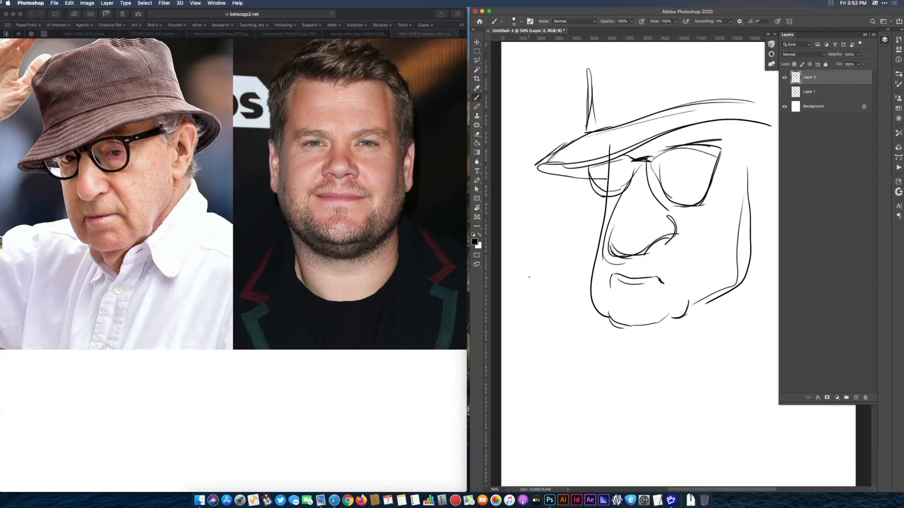
Add the half-closed eyes inside both lenses and a thick temple arm extending back from the near lens.
mouse_move(682, 173)
mouse_down()
mouse_move(709, 177)
mouse_move(679, 170)
mouse_move(706, 168)
mouse_move(684, 172)
mouse_up()
mouse_move(688, 175)
mouse_down()
mouse_move(702, 176)
mouse_move(696, 172)
mouse_up()
drag(627, 163, 616, 177)
drag(718, 153, 756, 156)
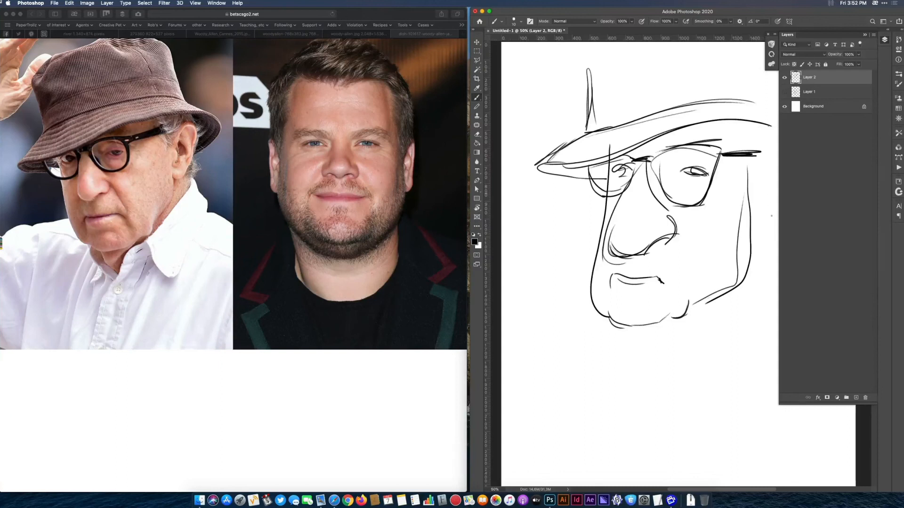
Draw the creases flanking the nose and mouth, then the neck line and the outer jowl contour below the jaw.
drag(677, 233, 676, 287)
drag(607, 245, 604, 275)
mouse_move(636, 328)
mouse_down()
mouse_move(649, 358)
mouse_move(643, 344)
mouse_up()
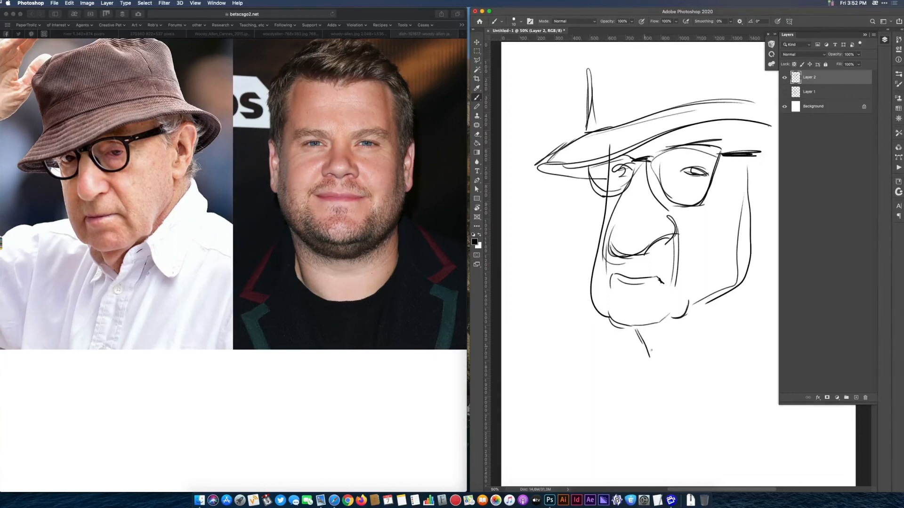
drag(645, 376, 760, 259)
Draw the near ear behind the temple arm, with its inner line and the short strokes below the lobe.
drag(761, 236, 766, 254)
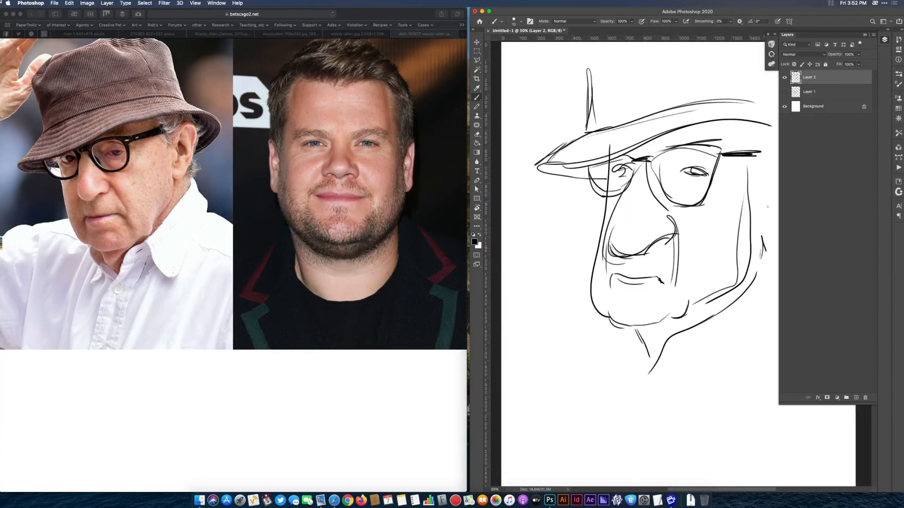
drag(744, 211, 698, 220)
mouse_move(726, 167)
mouse_down()
mouse_move(735, 216)
mouse_move(711, 237)
mouse_move(733, 229)
mouse_move(757, 161)
mouse_move(712, 213)
mouse_up()
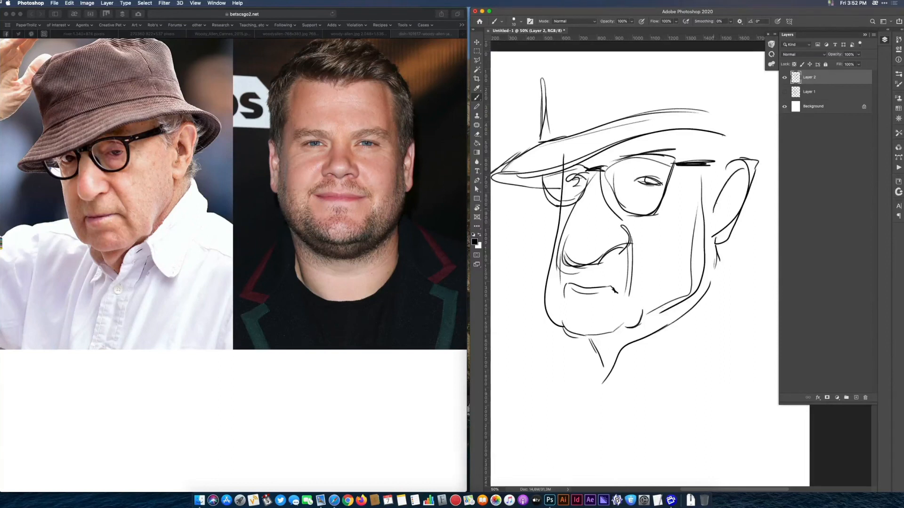
Darken the nose outline and strengthen the far face contour with repeated strokes from the hat brim to the chin.
mouse_move(692, 333)
mouse_down()
mouse_move(732, 325)
mouse_move(676, 314)
mouse_up()
scroll(698, 306, down, 3)
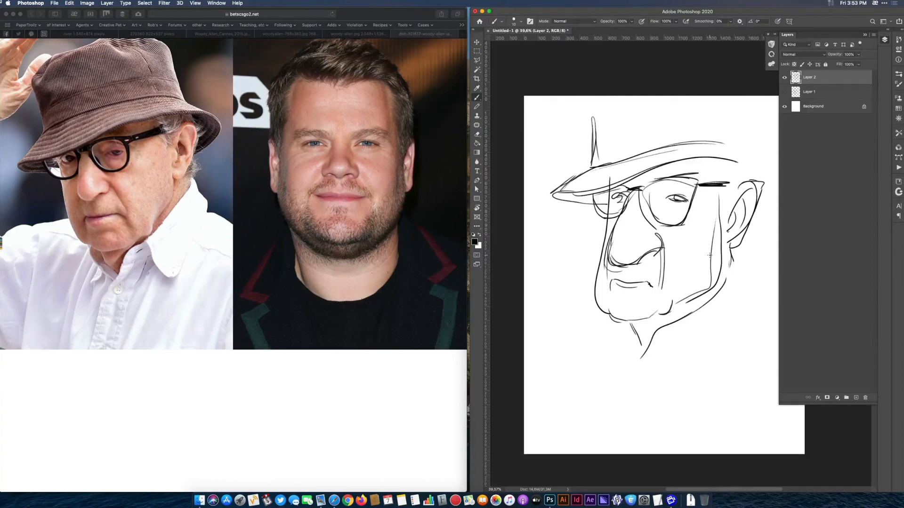
mouse_move(617, 221)
mouse_down()
mouse_move(614, 266)
mouse_move(645, 271)
mouse_up()
drag(608, 186, 610, 316)
drag(611, 238, 657, 254)
drag(611, 192, 616, 325)
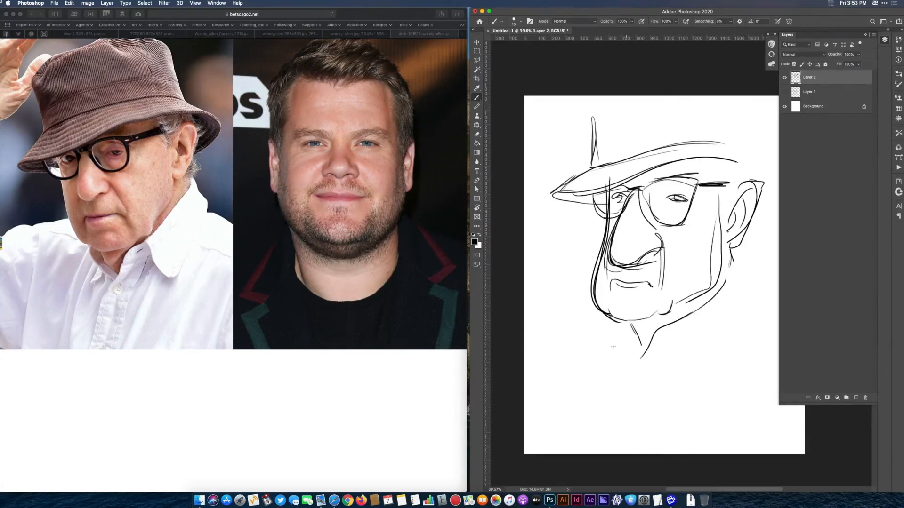
drag(596, 198, 625, 323)
mouse_move(592, 216)
mouse_down()
mouse_move(599, 308)
mouse_move(607, 308)
mouse_up()
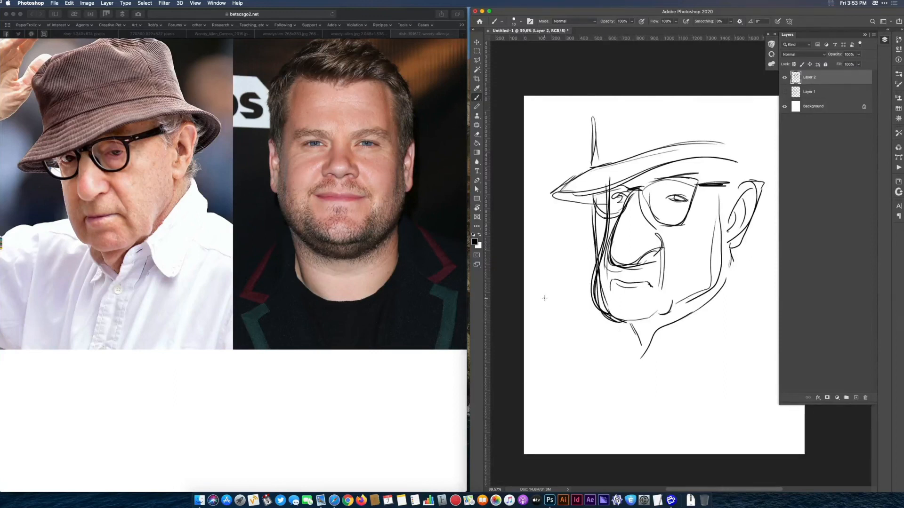